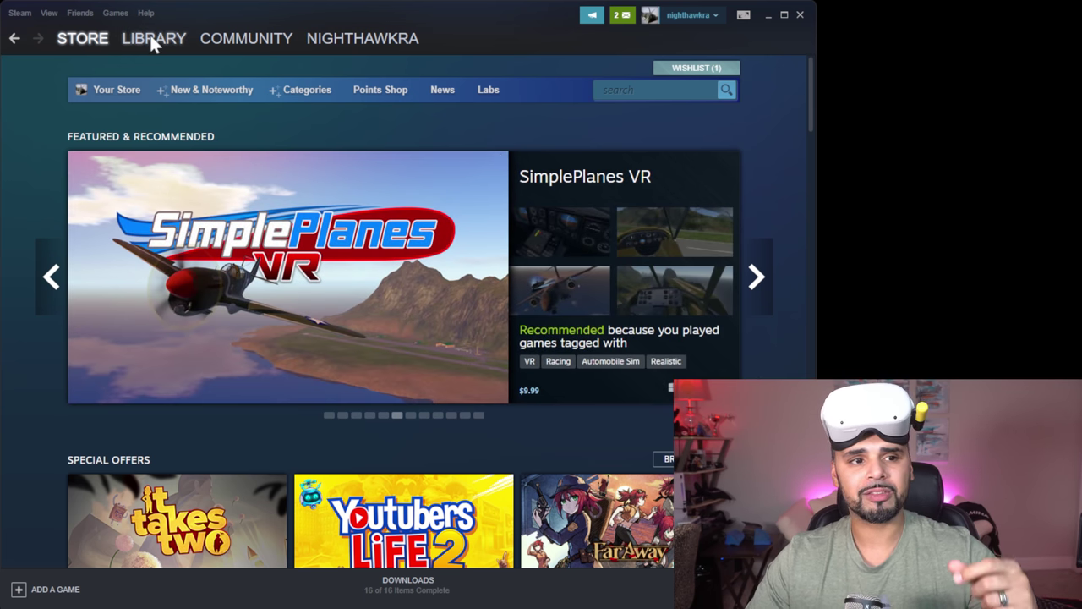
# Search the Steam store for "steamvr", open the SteamVR Performance Test page and review its free download offer
pyautogui.click(152, 41)
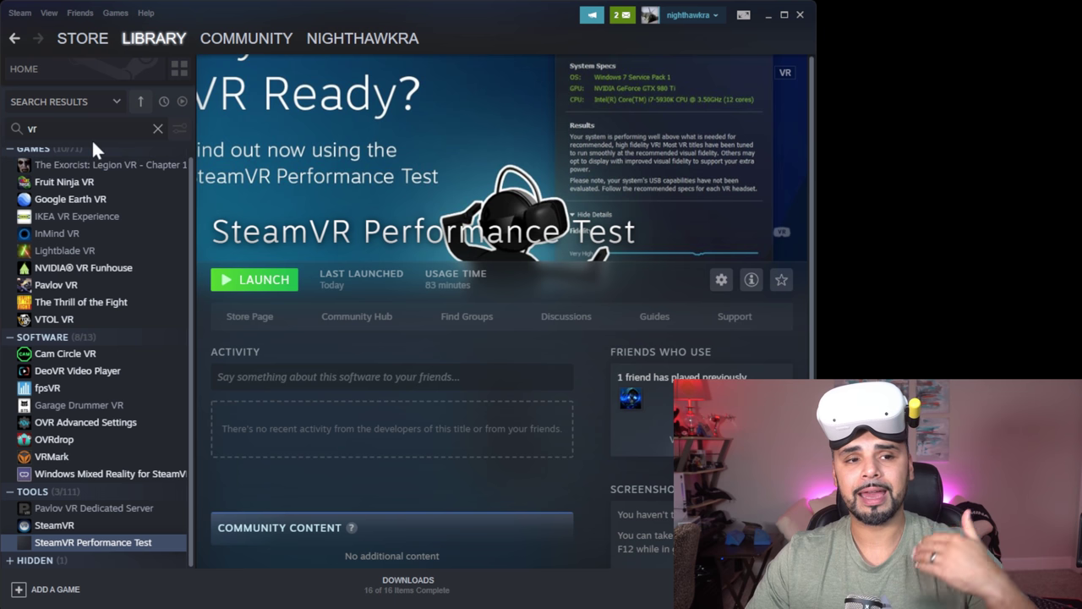
pyautogui.click(96, 35)
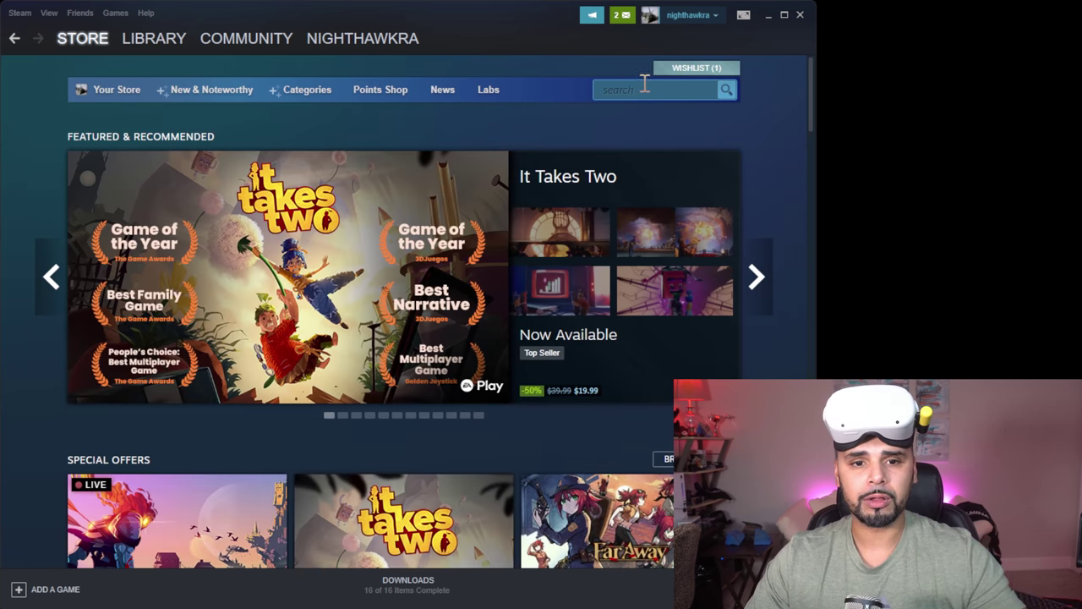
pyautogui.click(644, 87)
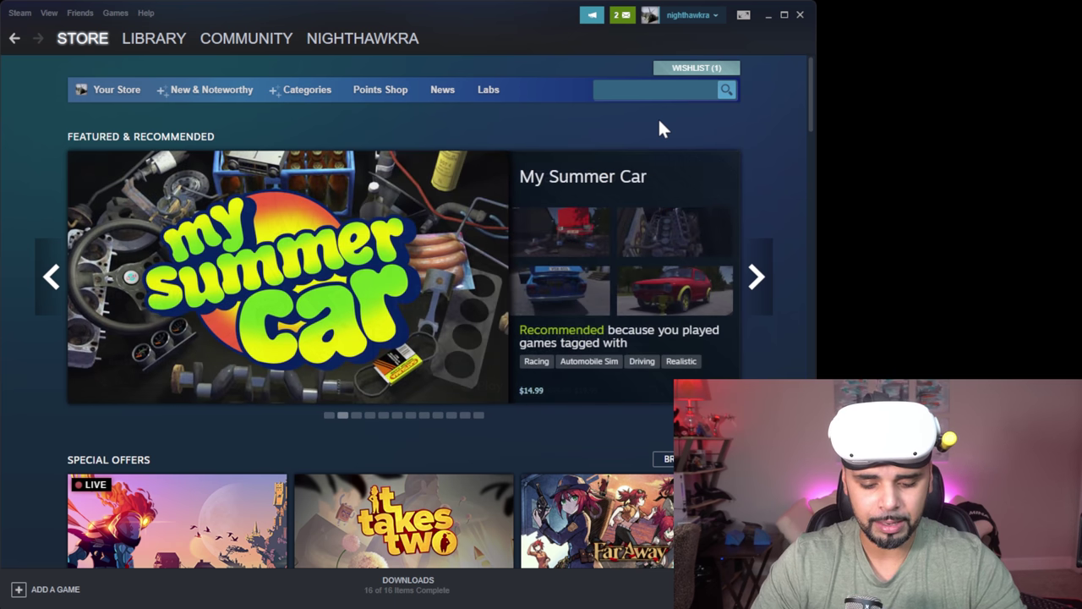
pyautogui.write('ste')
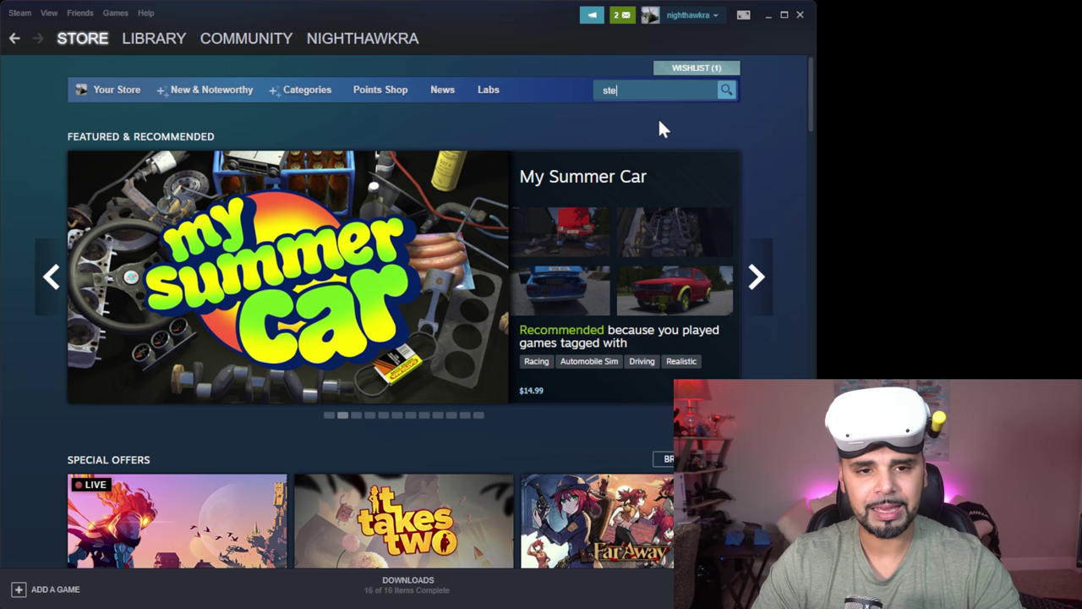
pyautogui.write('am ')
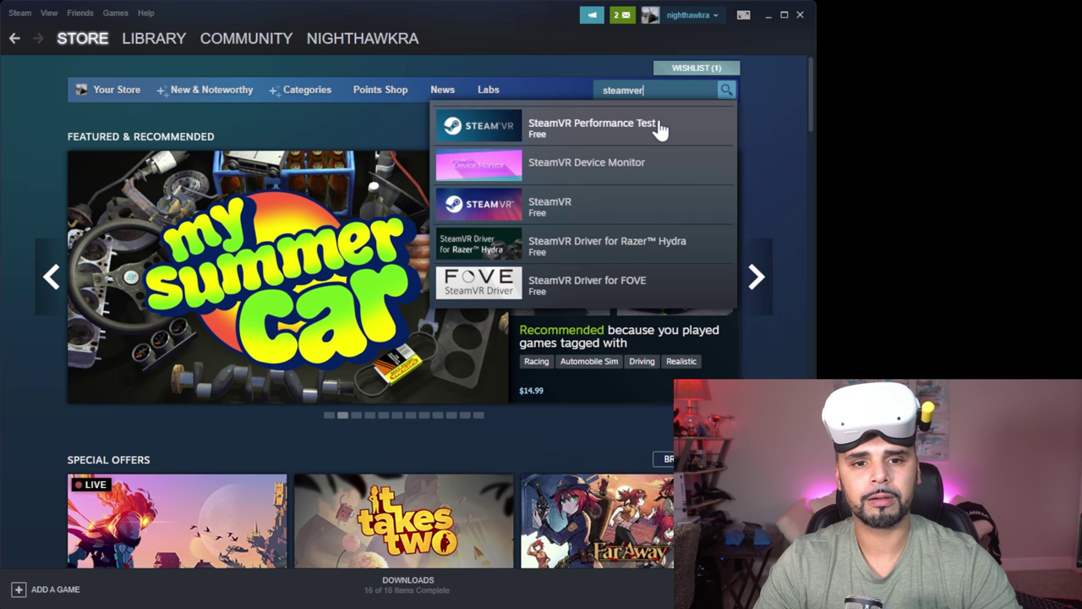
pyautogui.write('r')
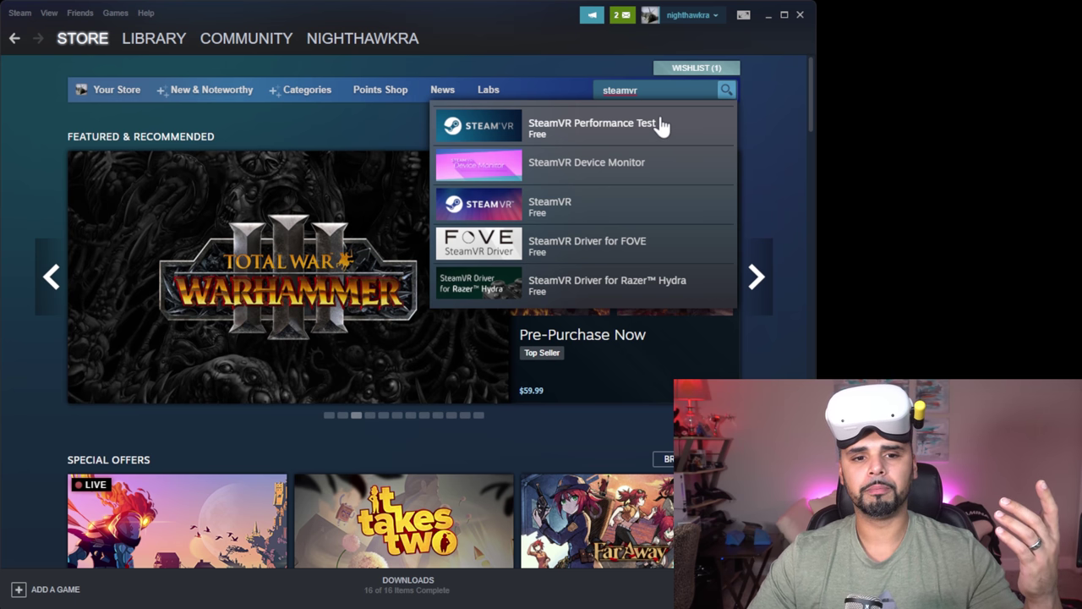
pyautogui.click(661, 126)
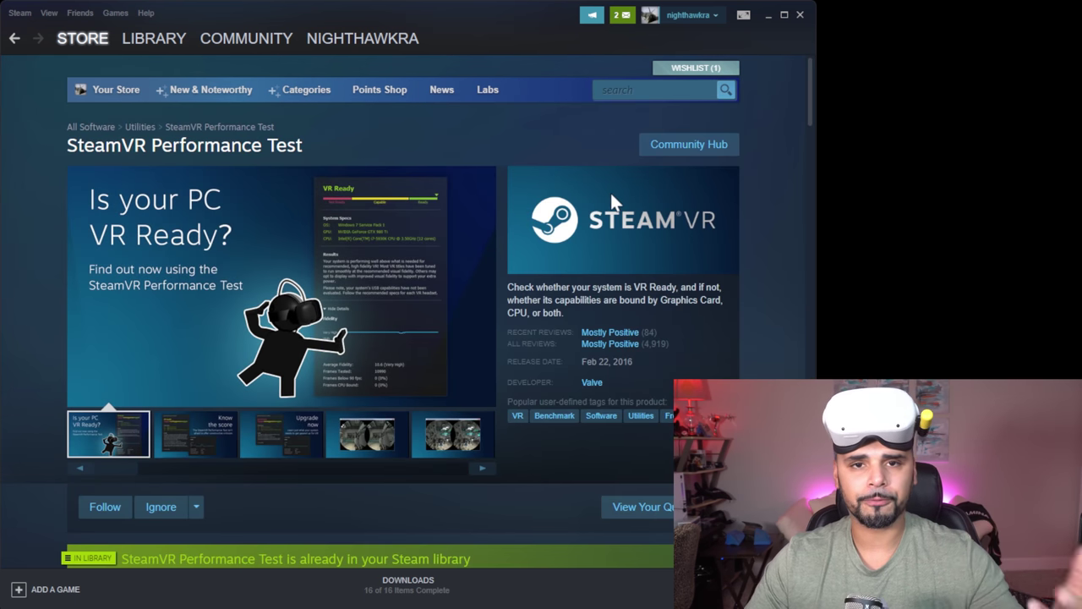
pyautogui.scroll(-4, 562, 241)
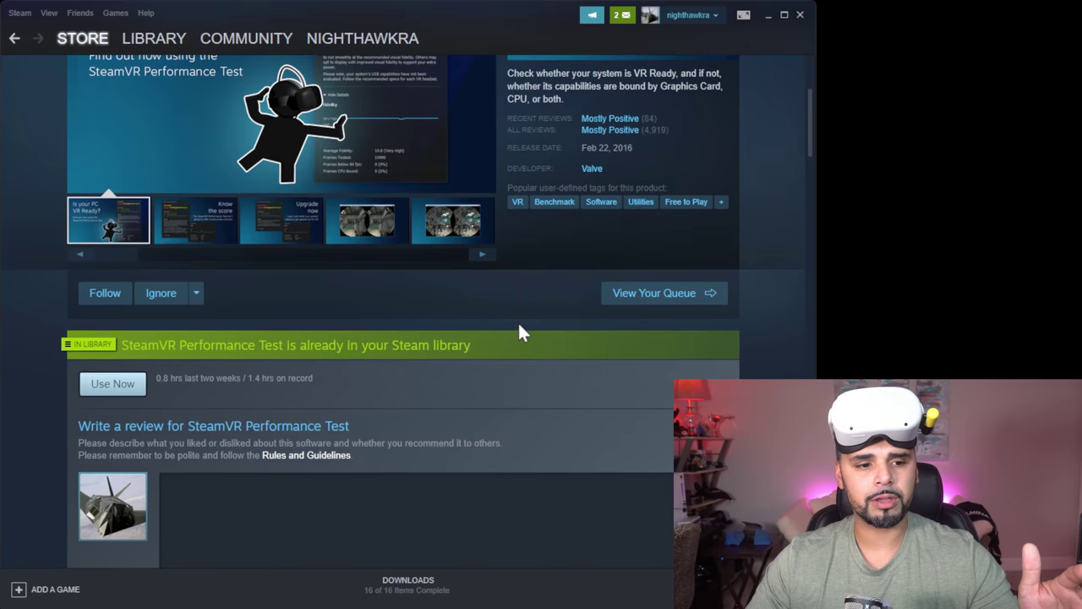
pyautogui.scroll(-5, 381, 362)
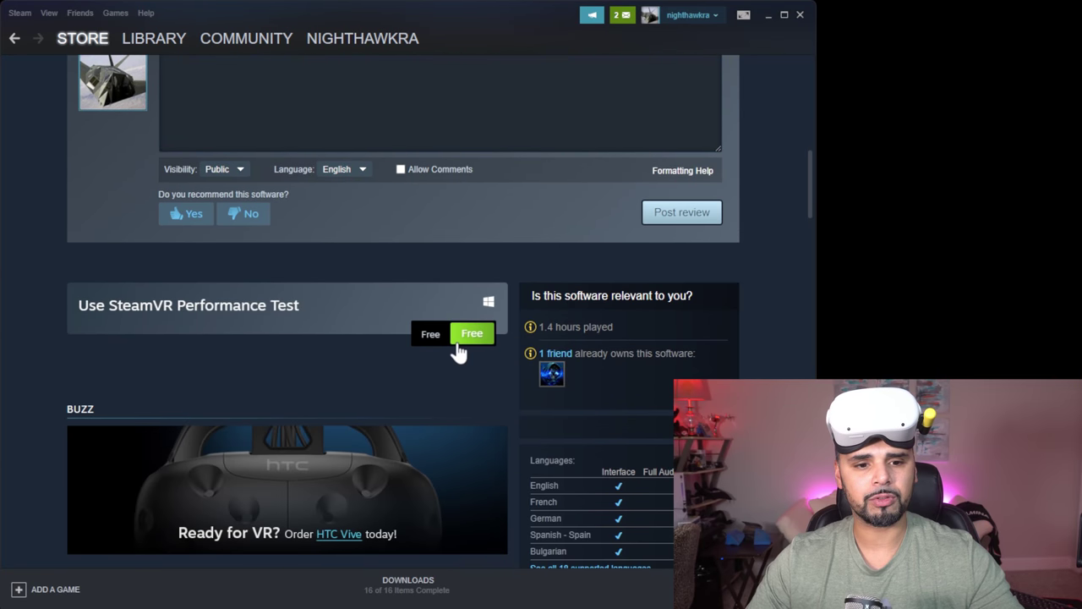
pyautogui.scroll(9, 321, 358)
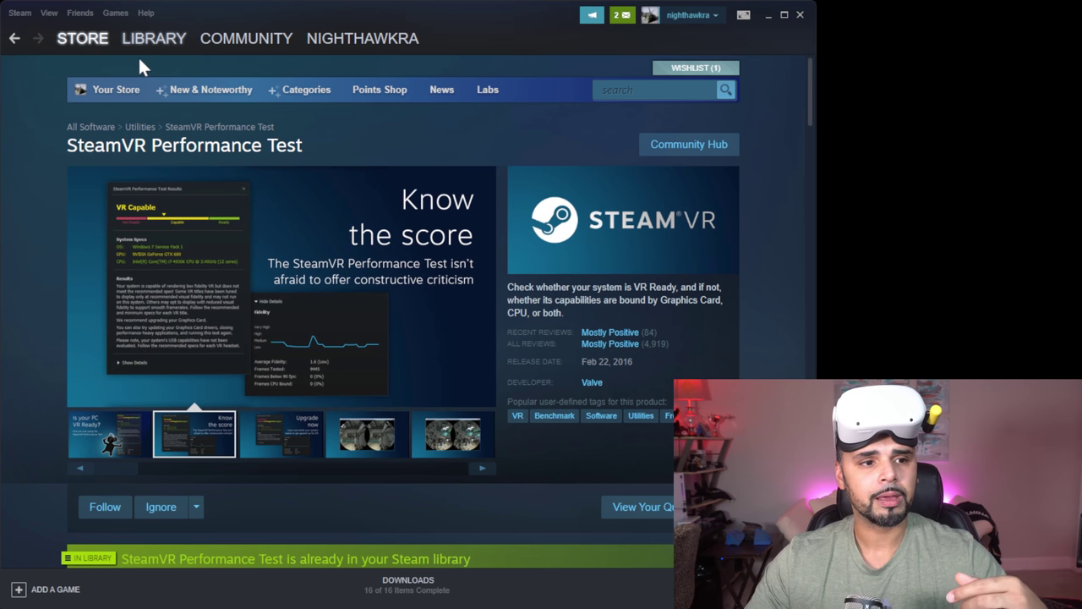
# Filter the Steam library by "vr" and launch SteamVR Performance Test from the tools
pyautogui.click(139, 51)
pyautogui.click(74, 131)
pyautogui.write('vr')
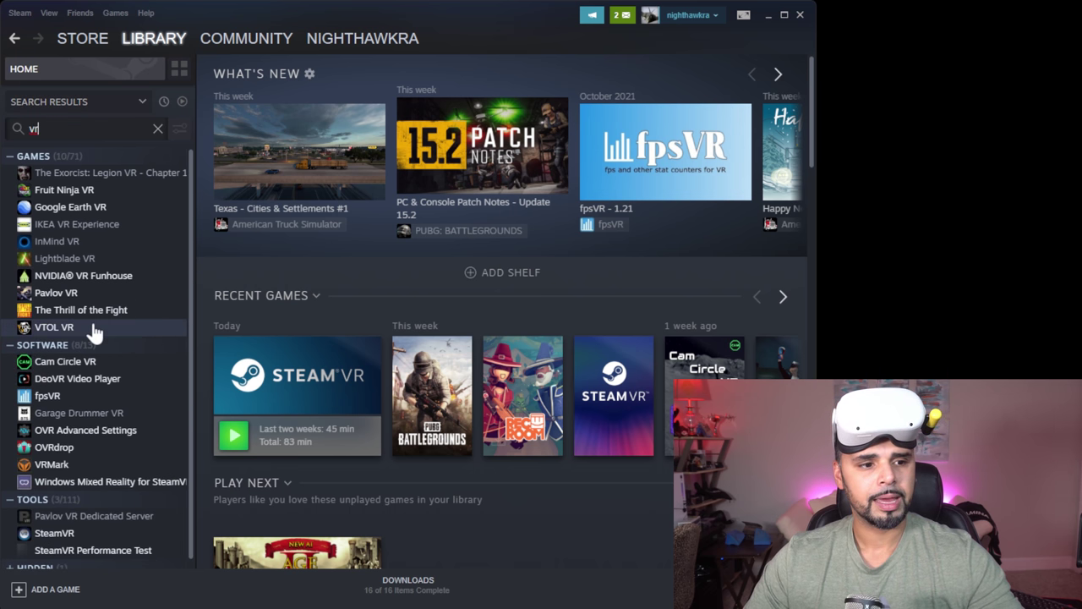
pyautogui.scroll(-1, 99, 473)
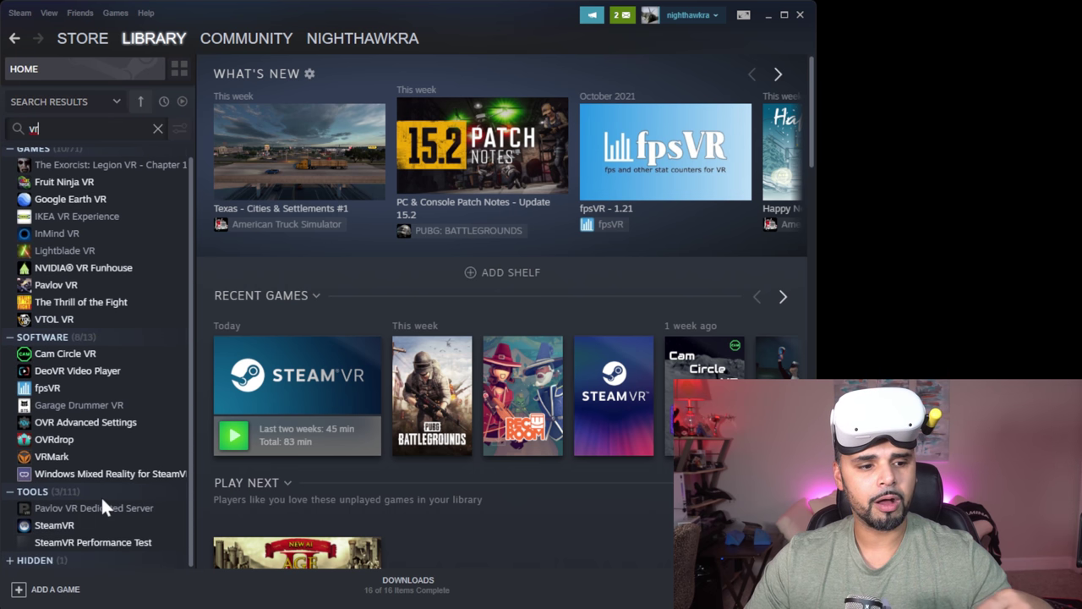
pyautogui.click(80, 543)
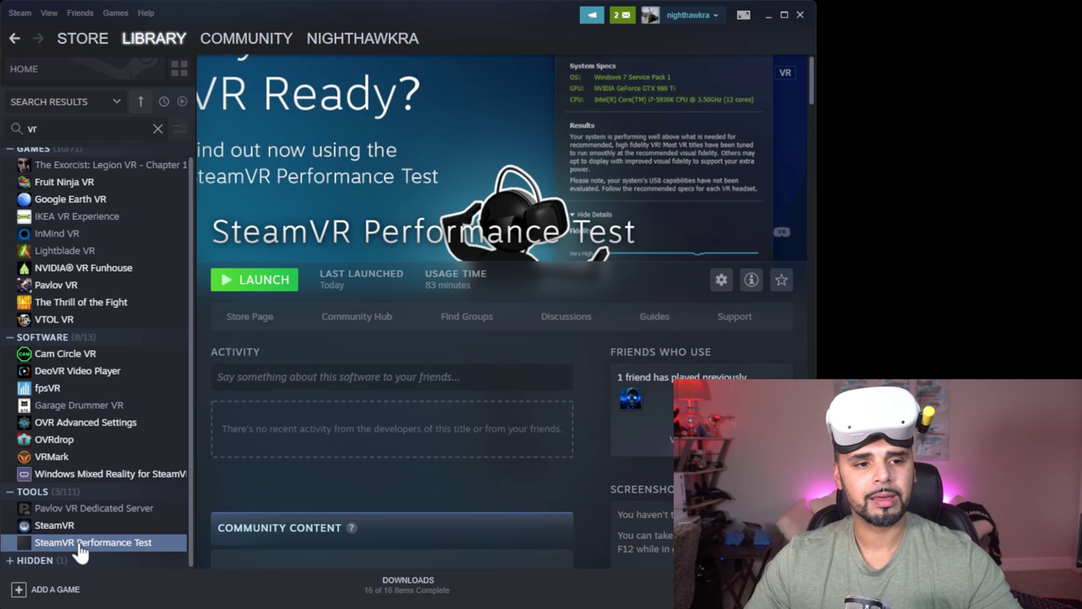
pyautogui.click(258, 287)
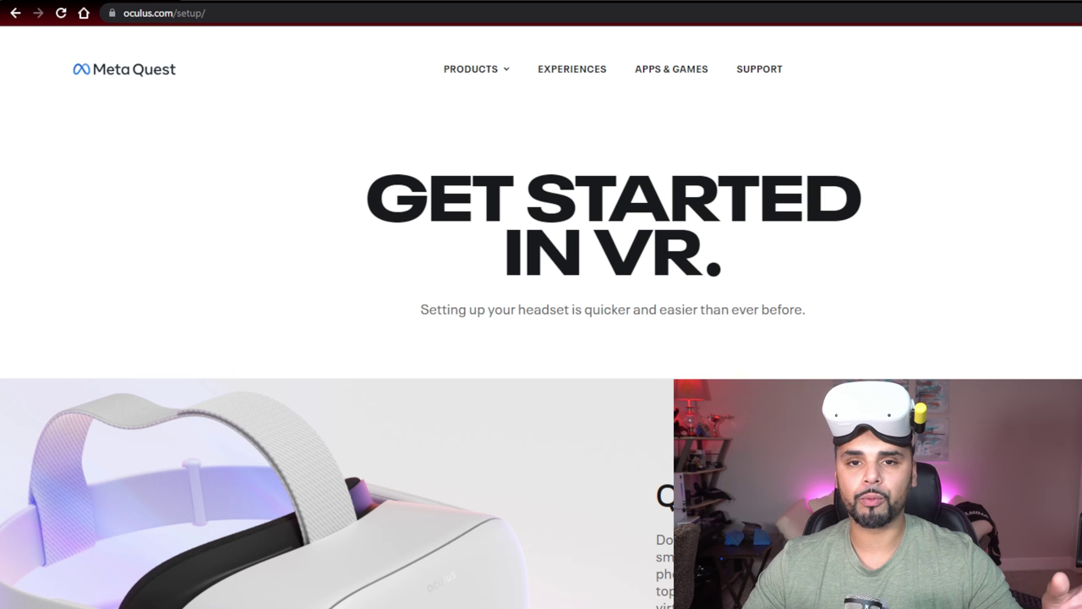
# Switch to the browser and read the Quest 2 section of the oculus.com/setup page
pyautogui.scroll(-3, 669, 195)
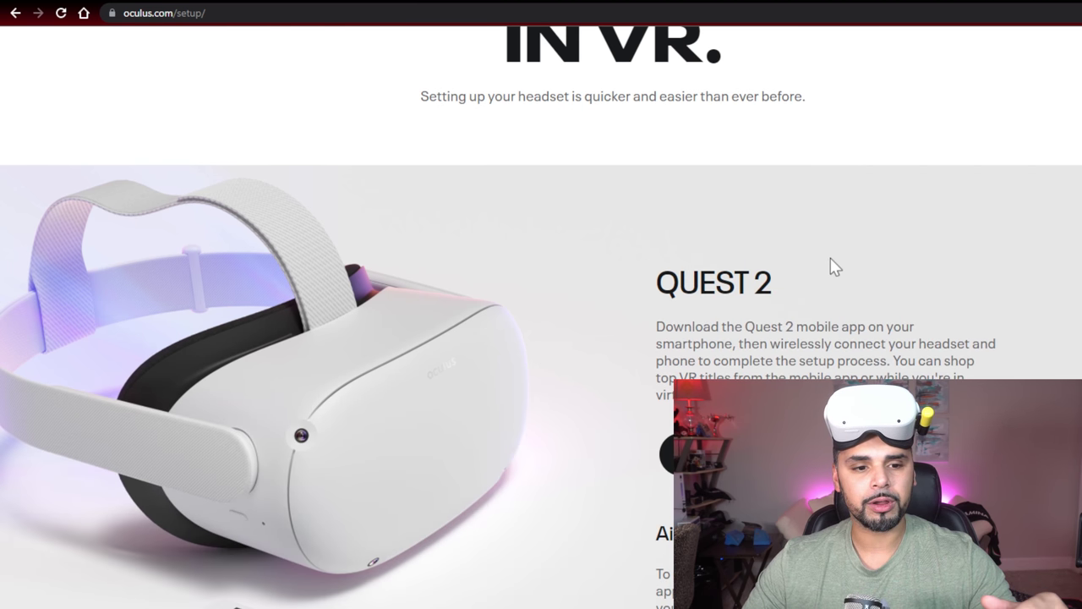
pyautogui.scroll(-3, 833, 265)
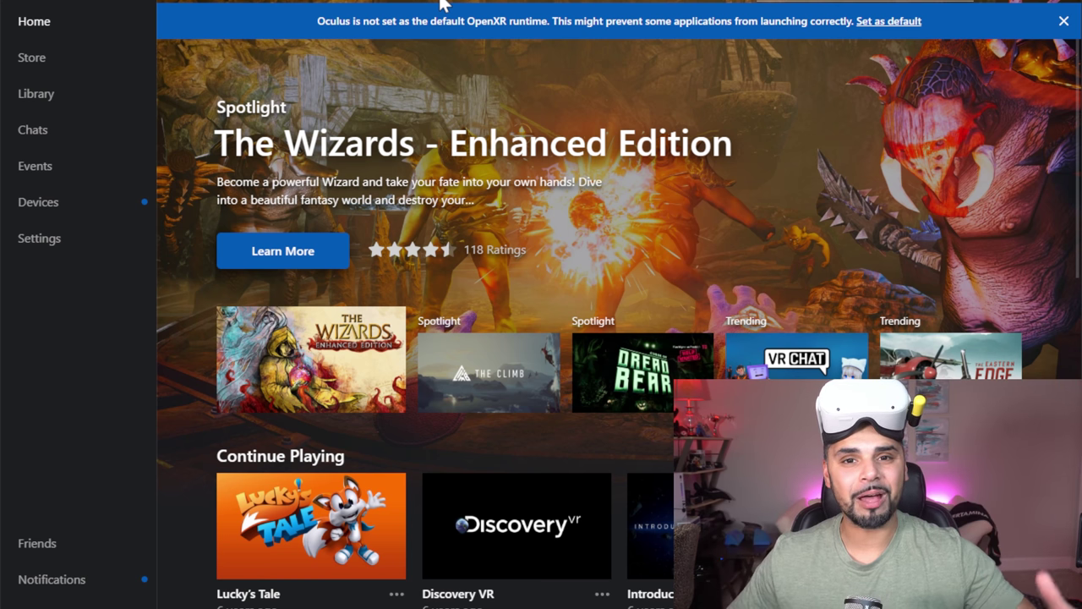
# Switch to the Oculus desktop app, view the store and the app library, and open the device list
pyautogui.click(113, 63)
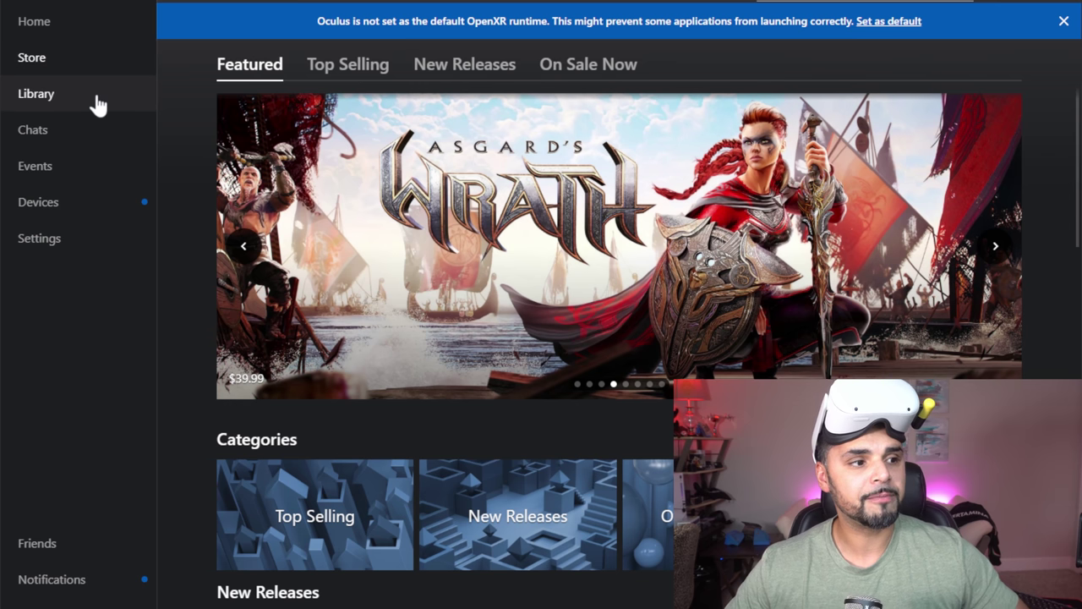
pyautogui.click(93, 103)
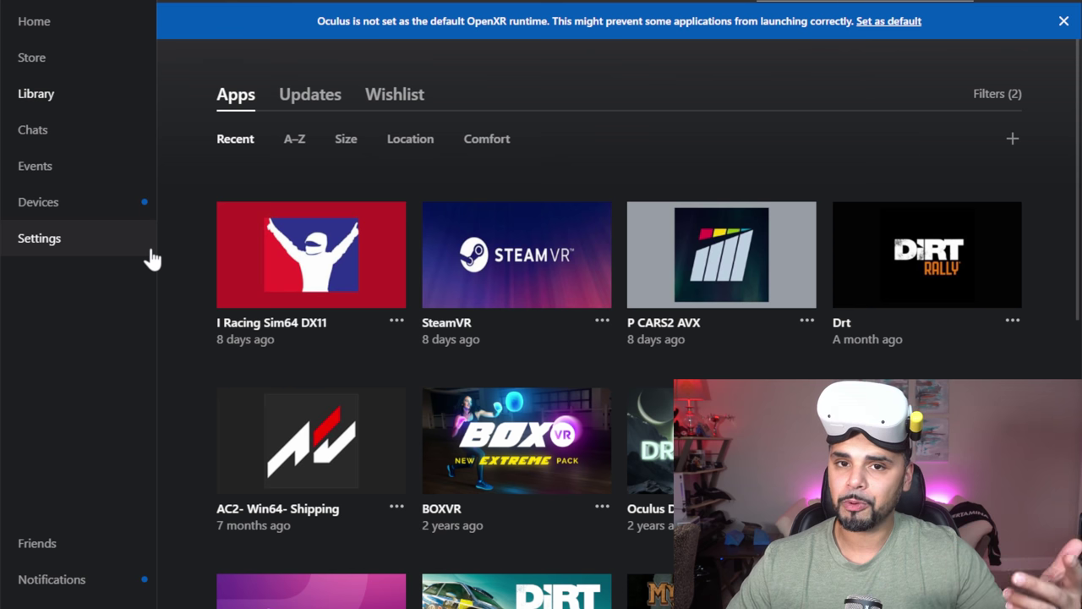
pyautogui.click(96, 208)
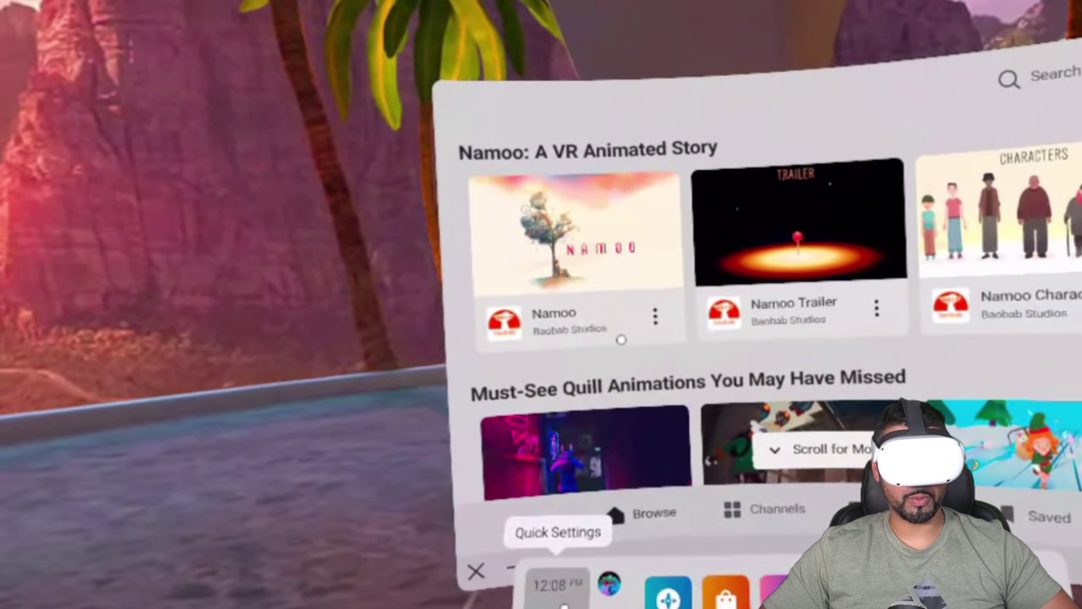
# In the headset, open the quick settings and start an Oculus Air Link connection to the PC
pyautogui.click(557, 570)
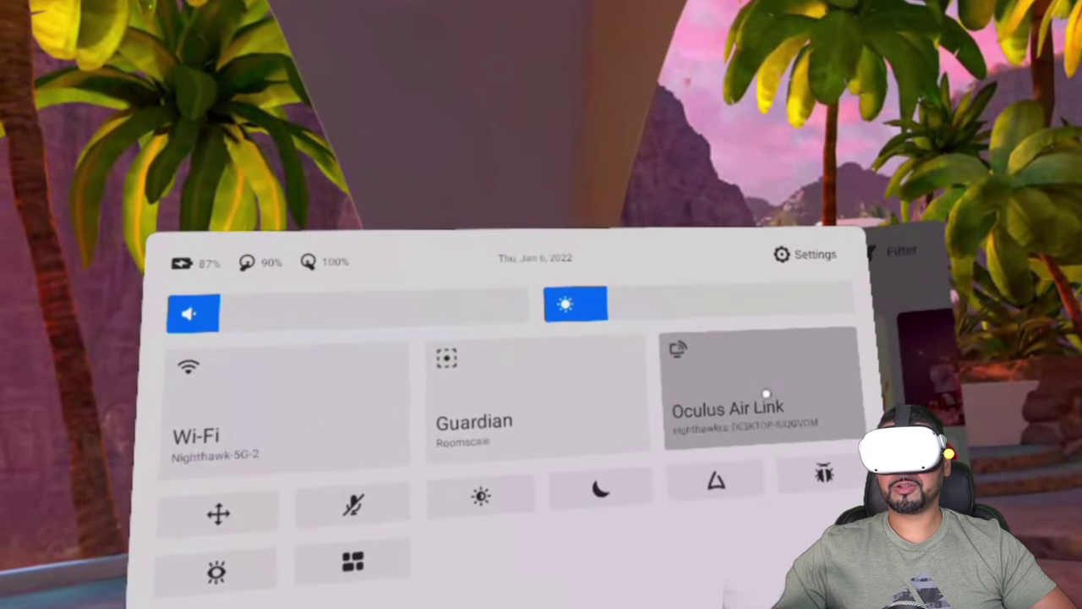
pyautogui.click(766, 394)
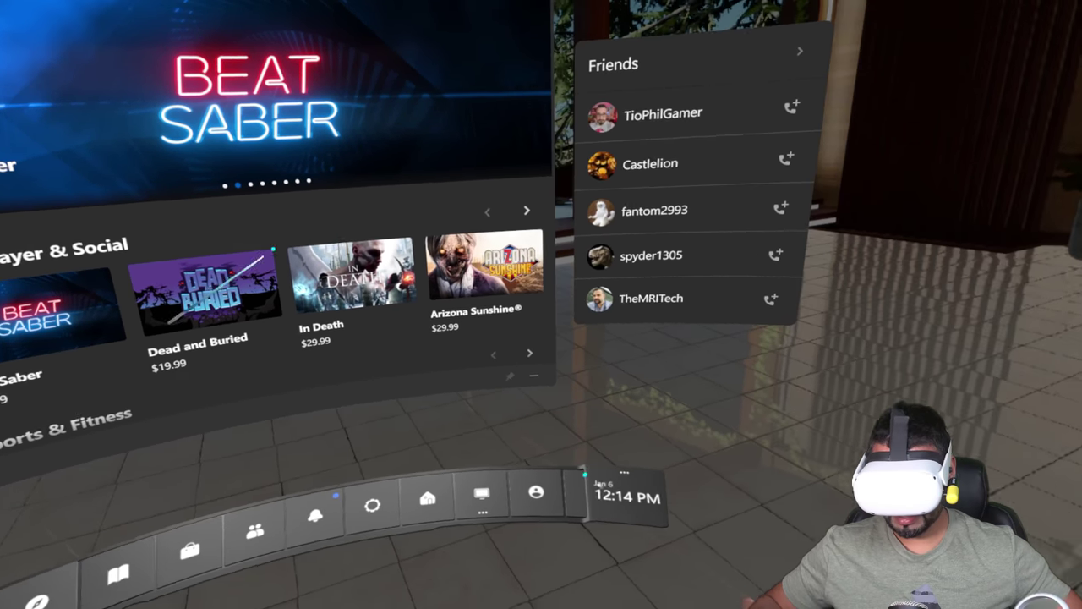
pyautogui.moveTo(580, 522)
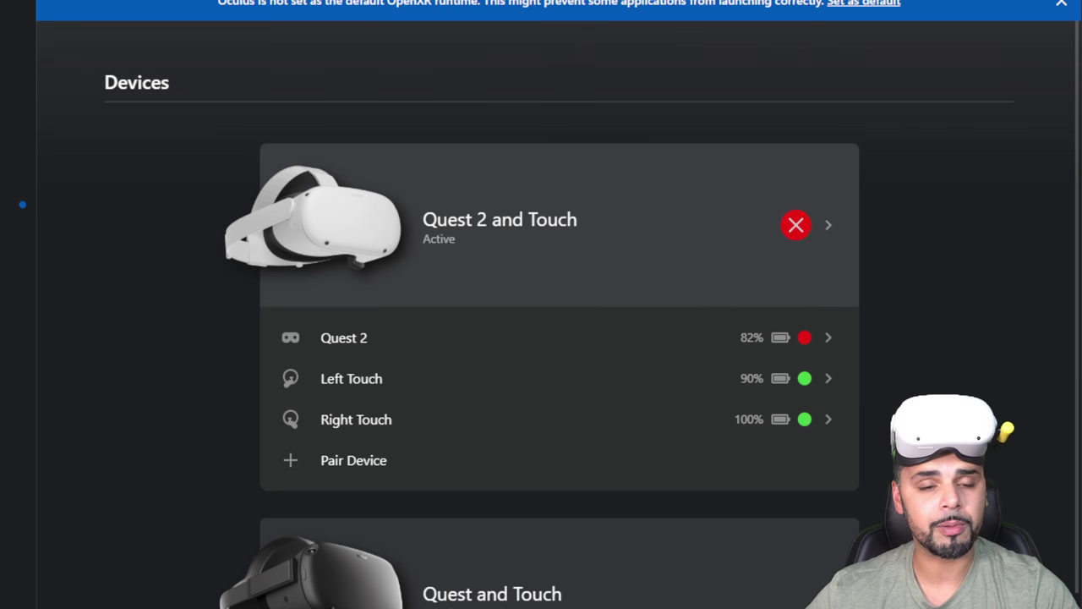
# In the Oculus desktop app, open the graphics preferences of the Quest 2 and Touch device
pyautogui.click(820, 240)
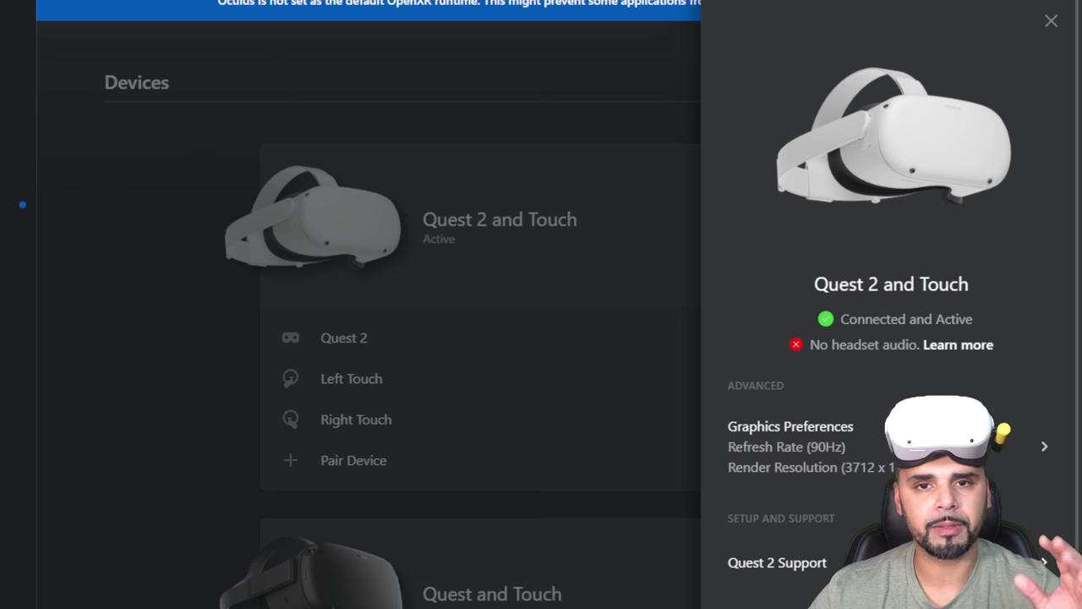
pyautogui.click(860, 448)
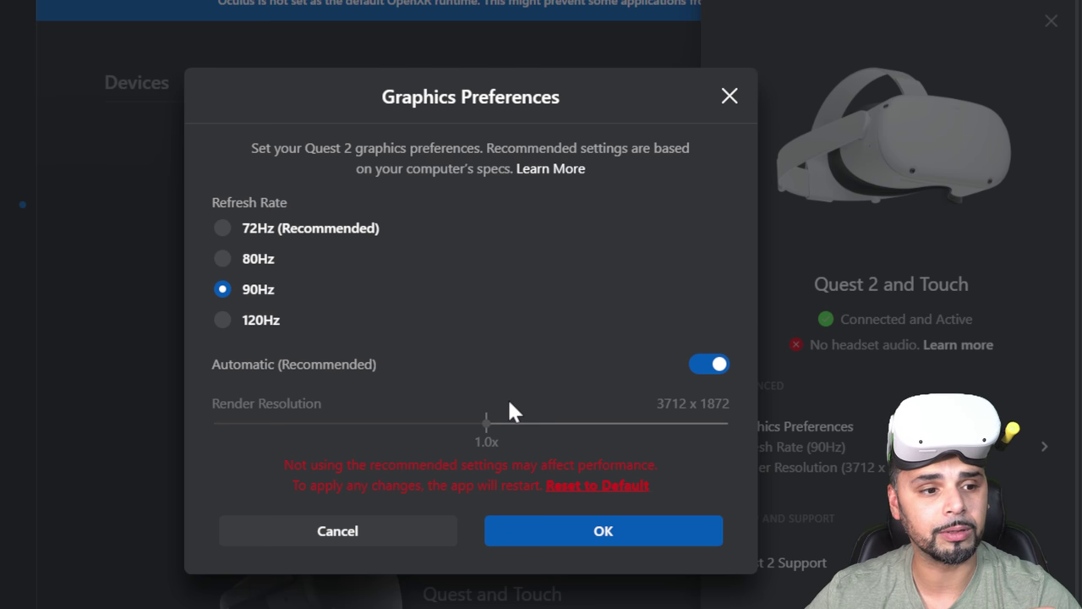
# Try the 72, 80, 90 and 120 Hz refresh rates to compare their automatic render resolutions
pyautogui.click(258, 234)
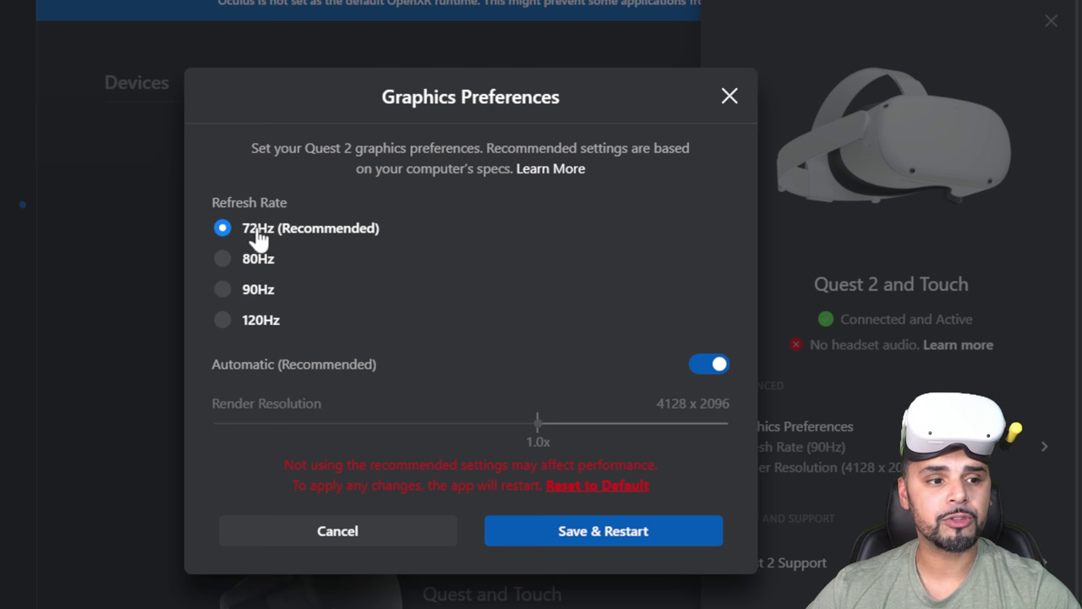
pyautogui.click(245, 262)
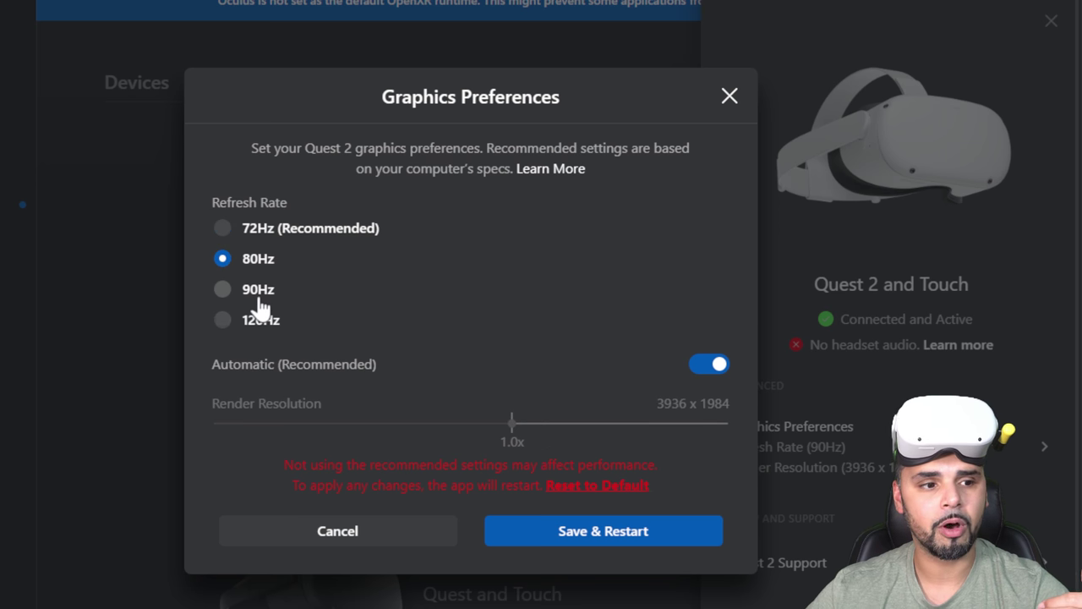
pyautogui.click(252, 292)
pyautogui.click(252, 320)
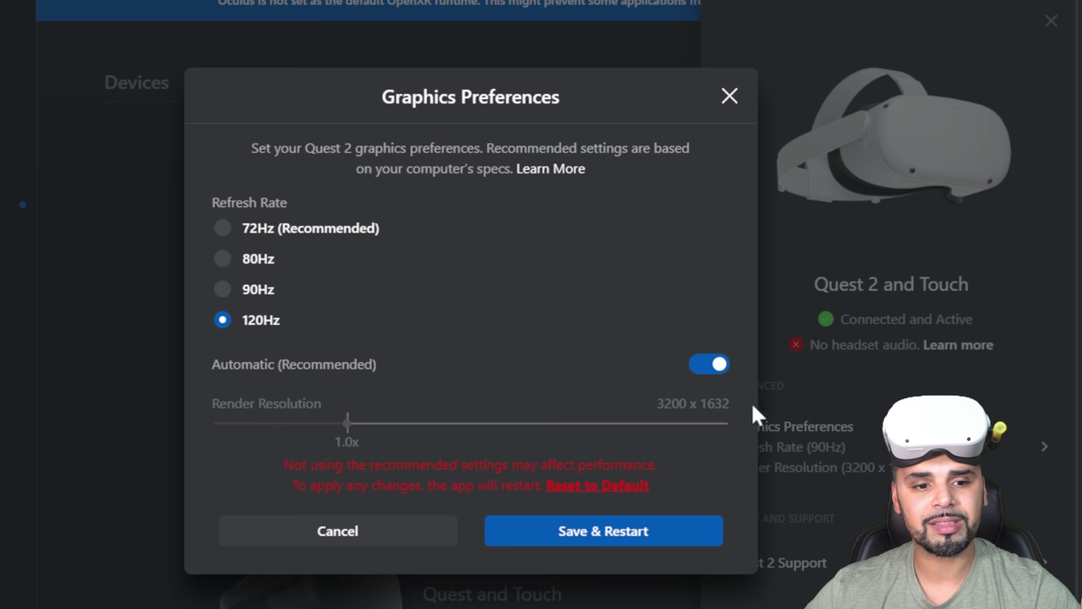
pyautogui.click(223, 228)
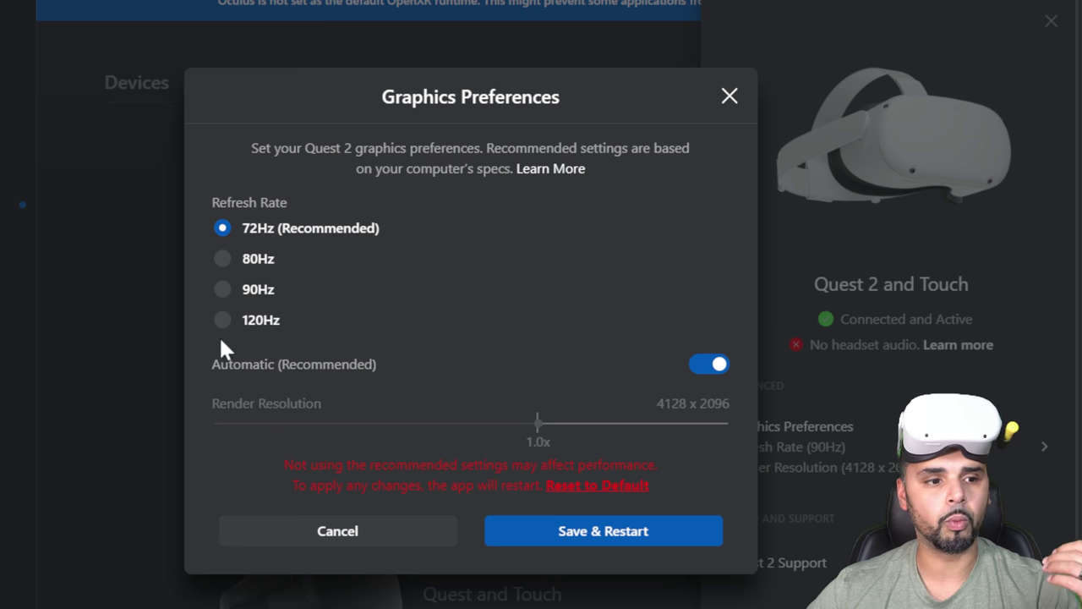
pyautogui.click(222, 319)
pyautogui.click(223, 230)
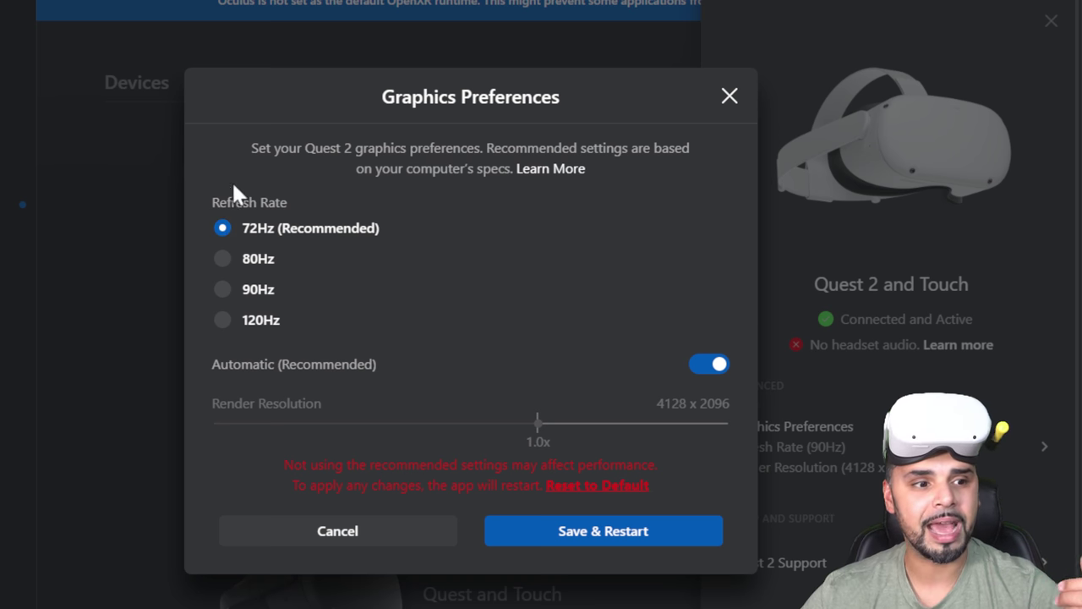
pyautogui.click(223, 260)
pyautogui.click(225, 289)
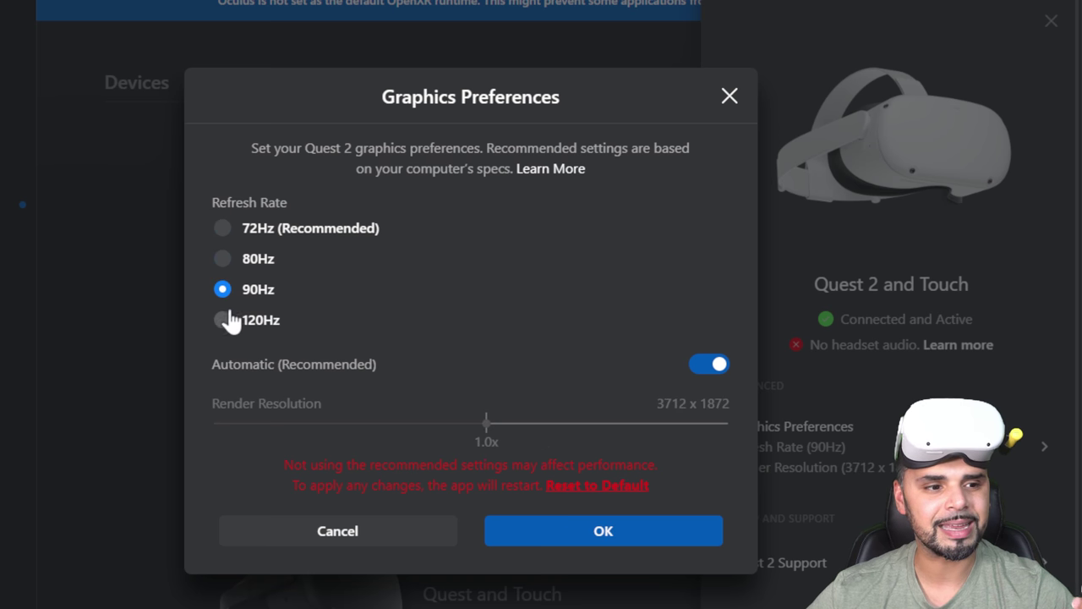
pyautogui.click(232, 328)
pyautogui.click(224, 292)
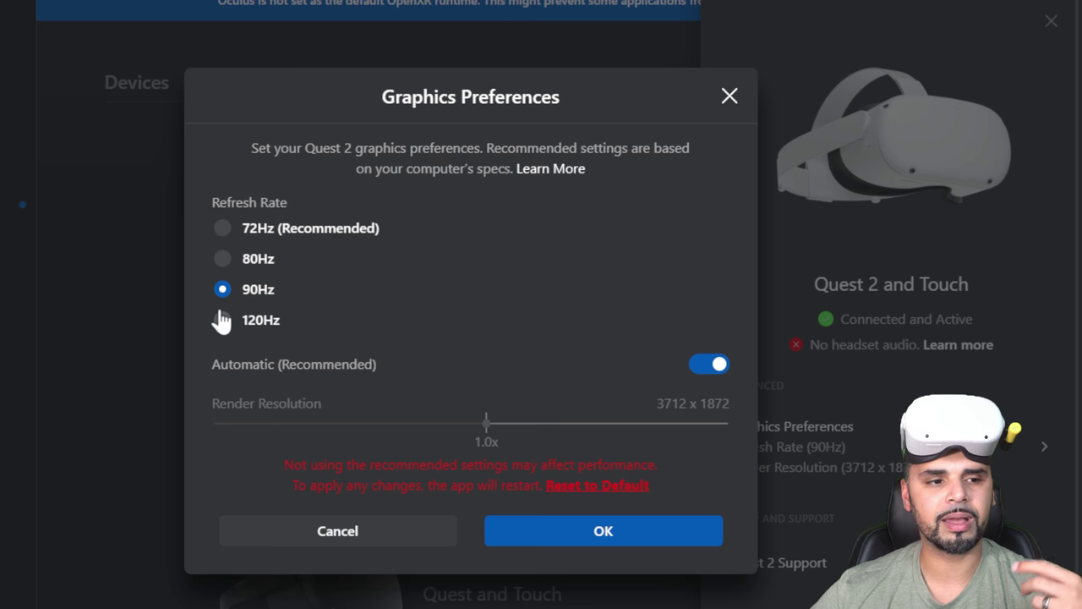
# Compare 72 Hz and 90 Hz with 120 Hz once more and select the 120 Hz refresh rate
pyautogui.click(223, 229)
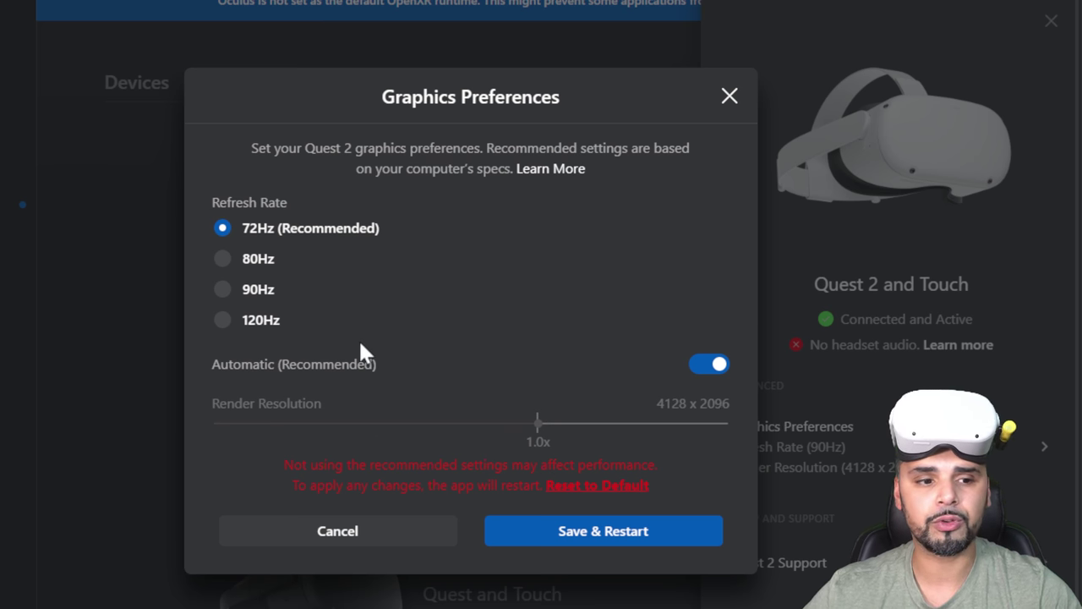
pyautogui.click(222, 320)
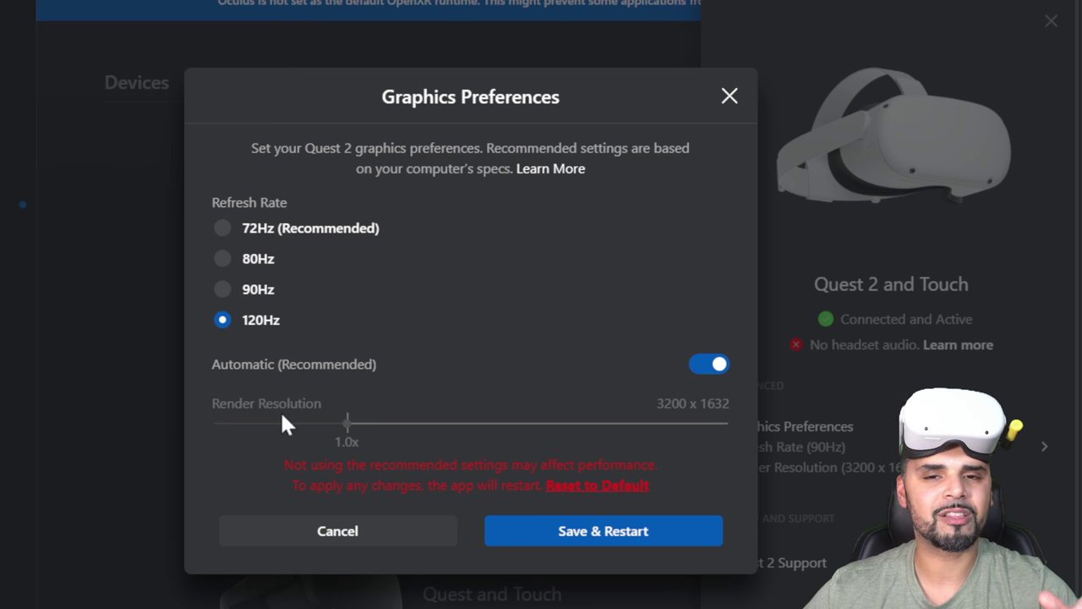
pyautogui.click(226, 230)
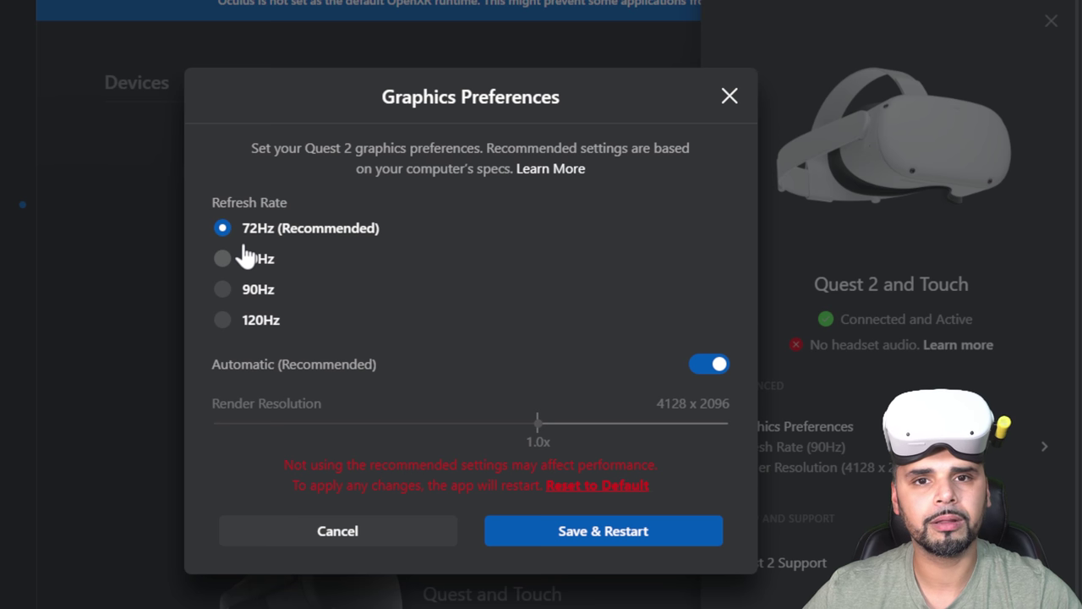
pyautogui.click(228, 292)
pyautogui.click(239, 335)
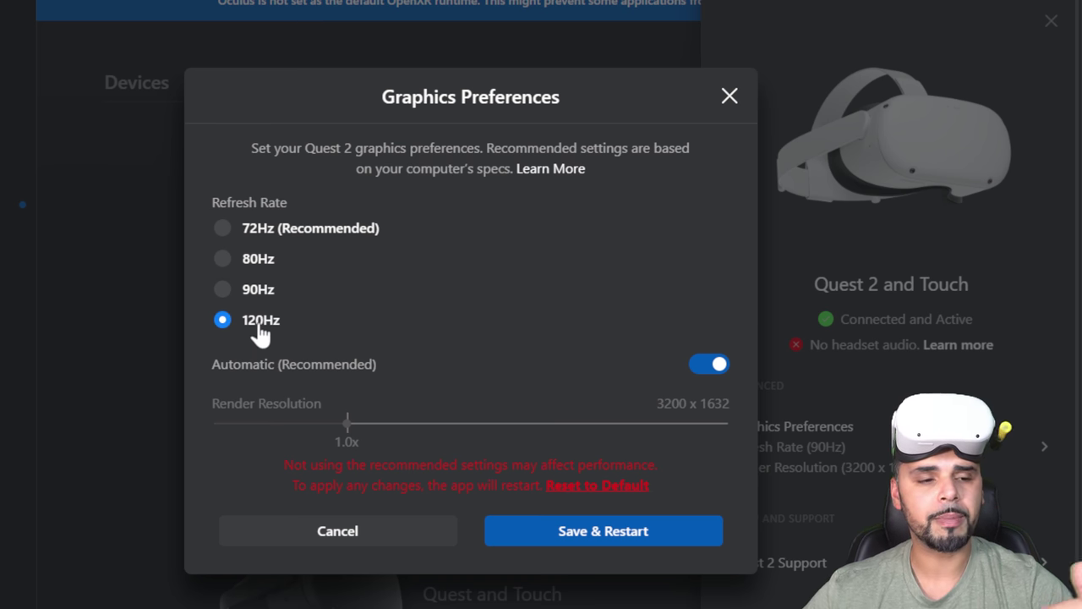
# Compare the automatic render resolutions at 90, 80 and 120 Hz once more, ending on the 120 Hz refresh rate
pyautogui.click(244, 290)
pyautogui.click(234, 259)
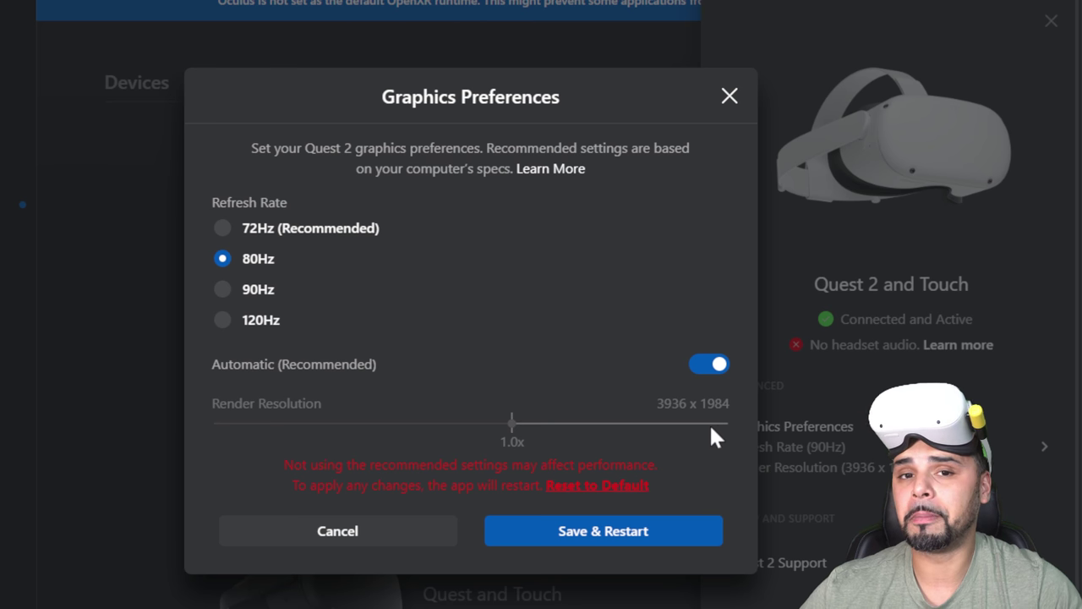
pyautogui.click(253, 321)
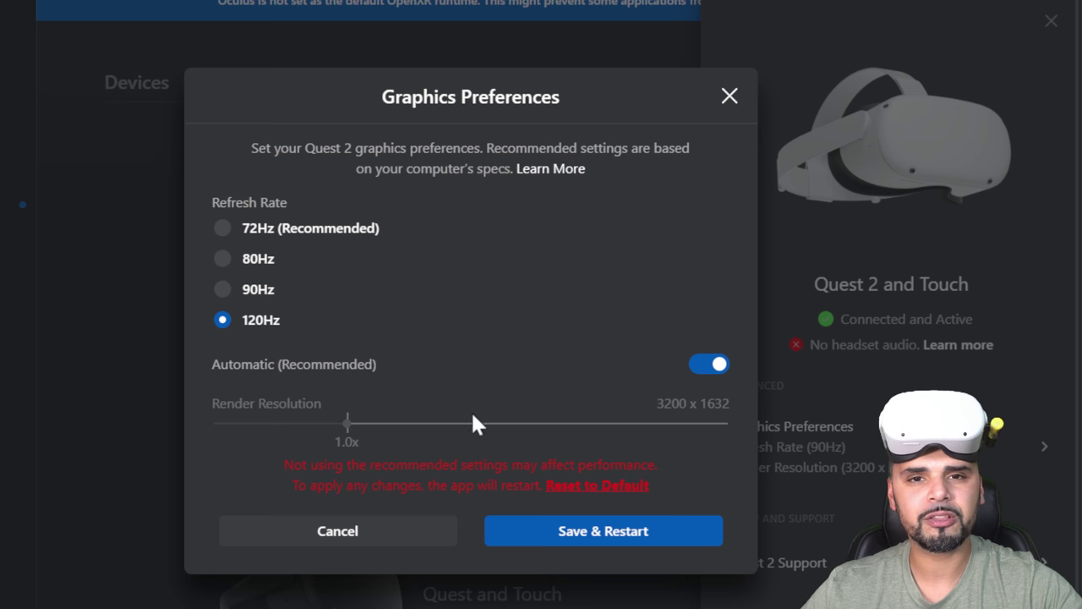
pyautogui.click(227, 289)
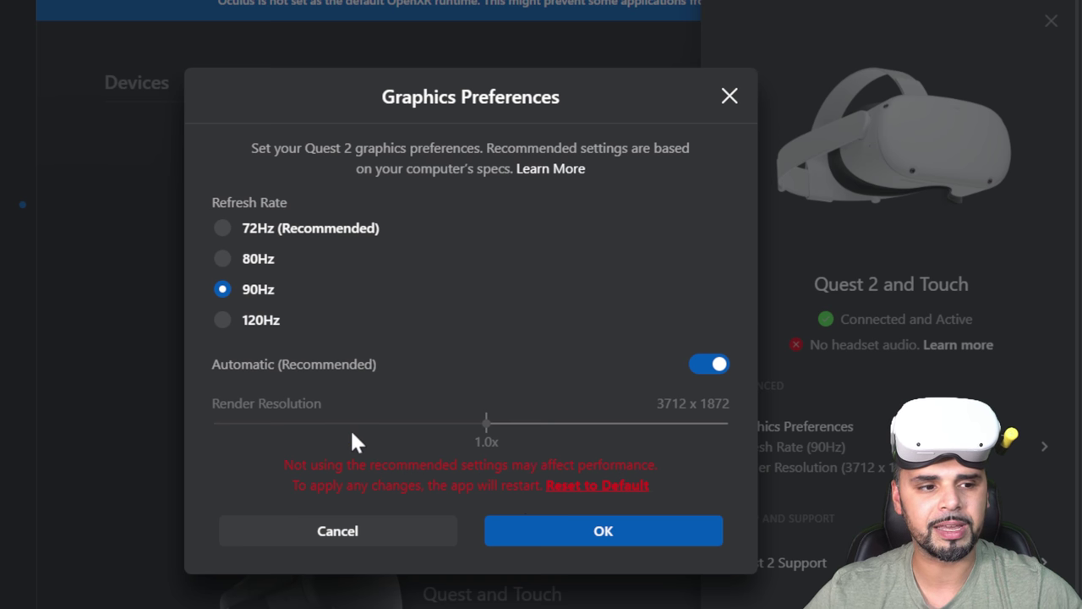
pyautogui.click(249, 320)
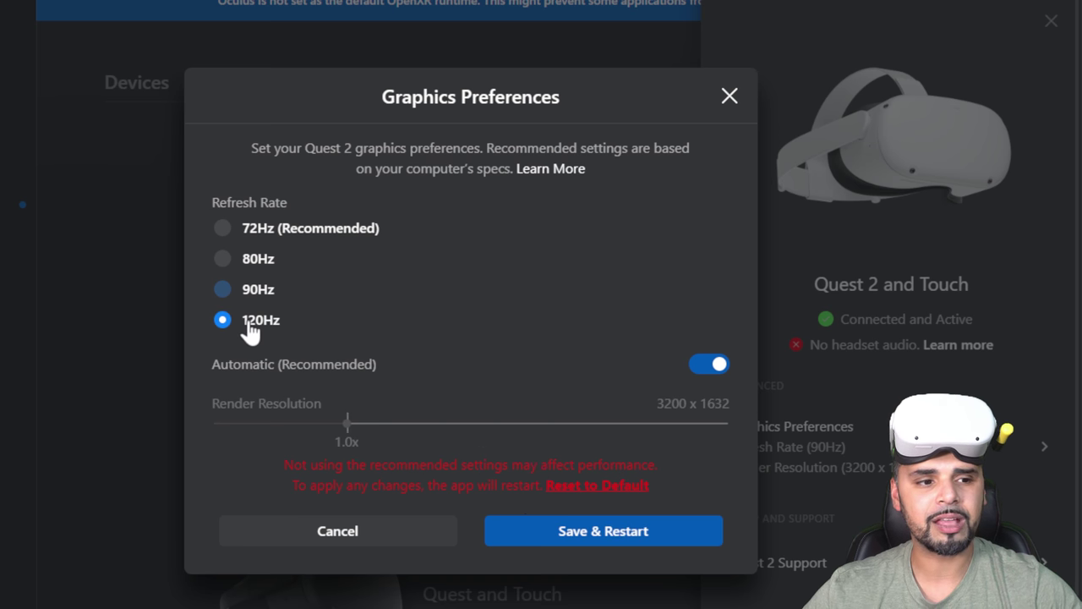
# Try turning off automatic render resolution with the 90 Hz refresh rate, and close the graphics preferences without saving
pyautogui.click(706, 365)
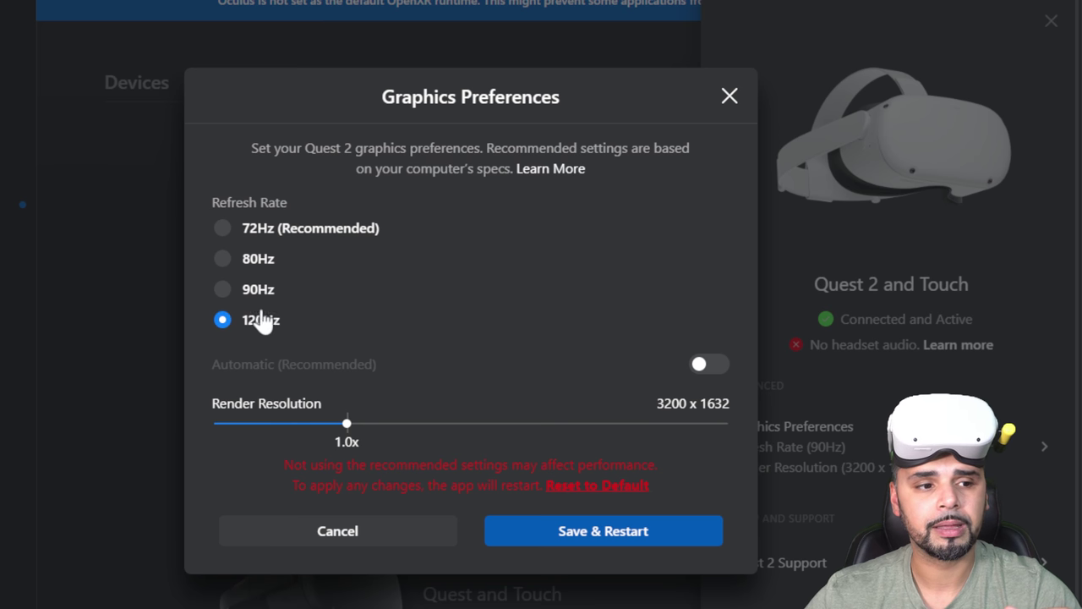
pyautogui.click(328, 288)
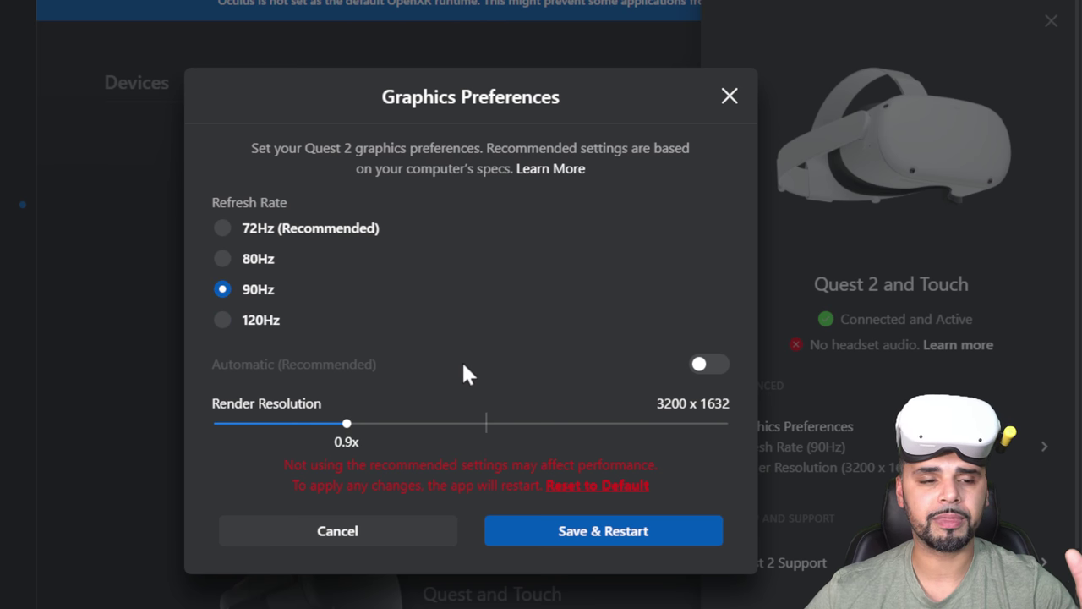
pyautogui.click(729, 96)
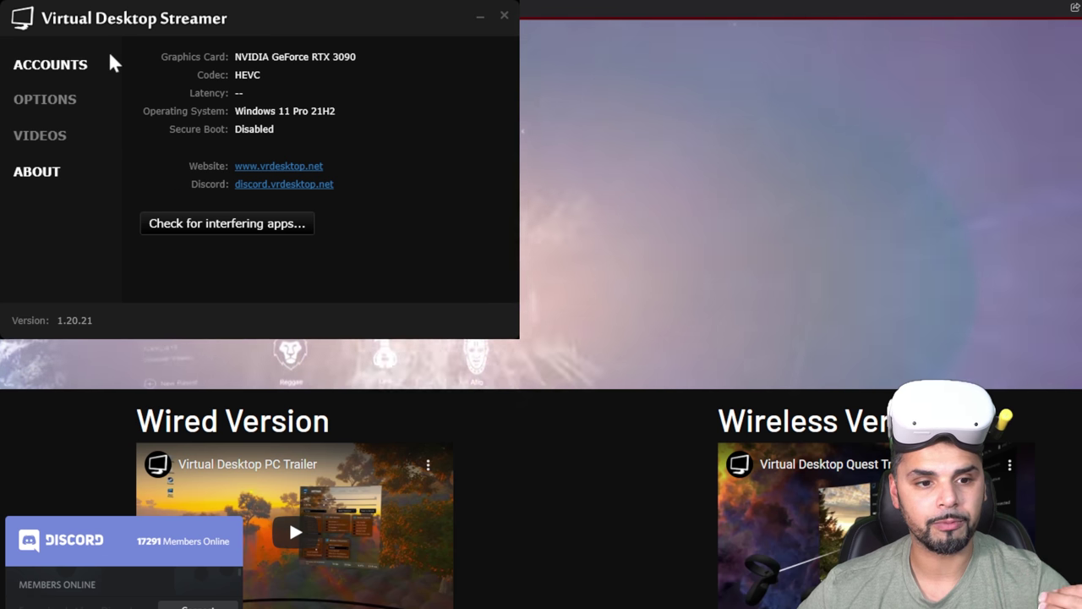
# In Virtual Desktop Streamer on the PC, review the codec, audio and connection options, and the system information
pyautogui.click(56, 100)
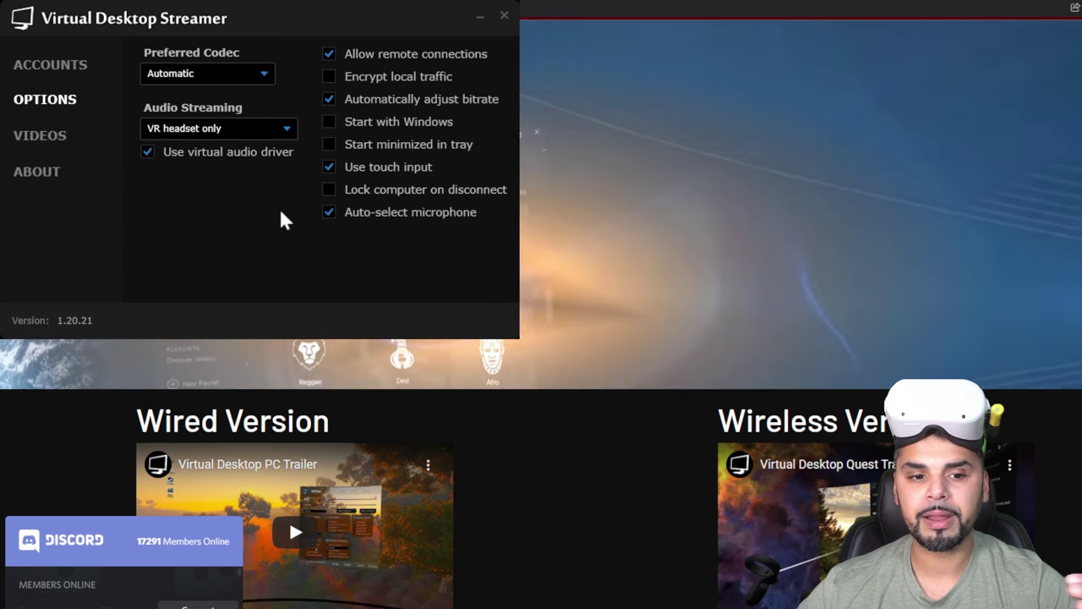
pyautogui.click(41, 177)
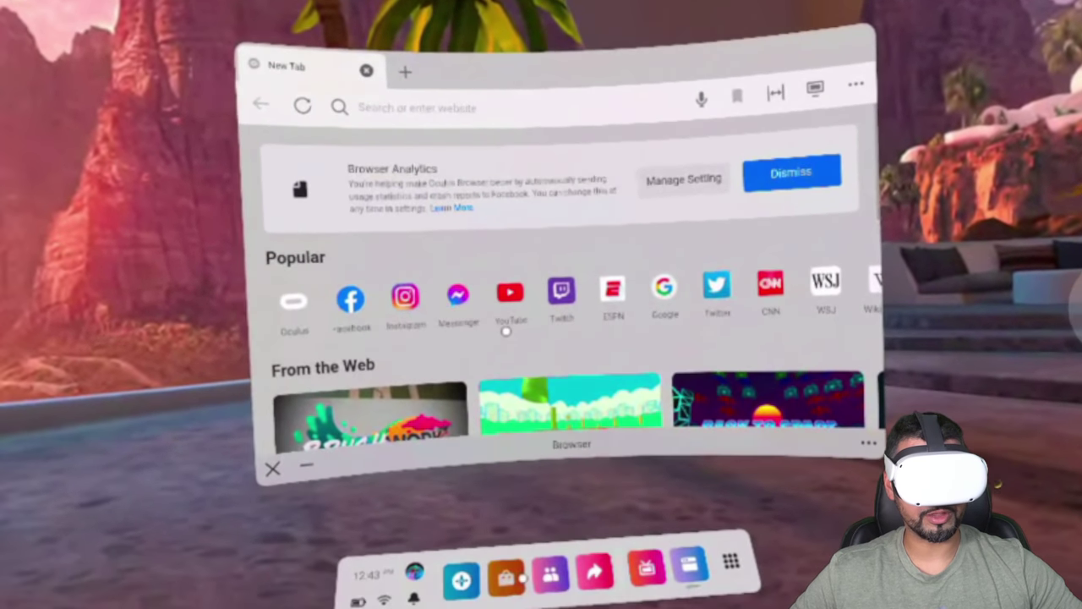
# In the headset's store, find Virtual Desktop through the "vr desktop" search and launch the app
pyautogui.click(505, 579)
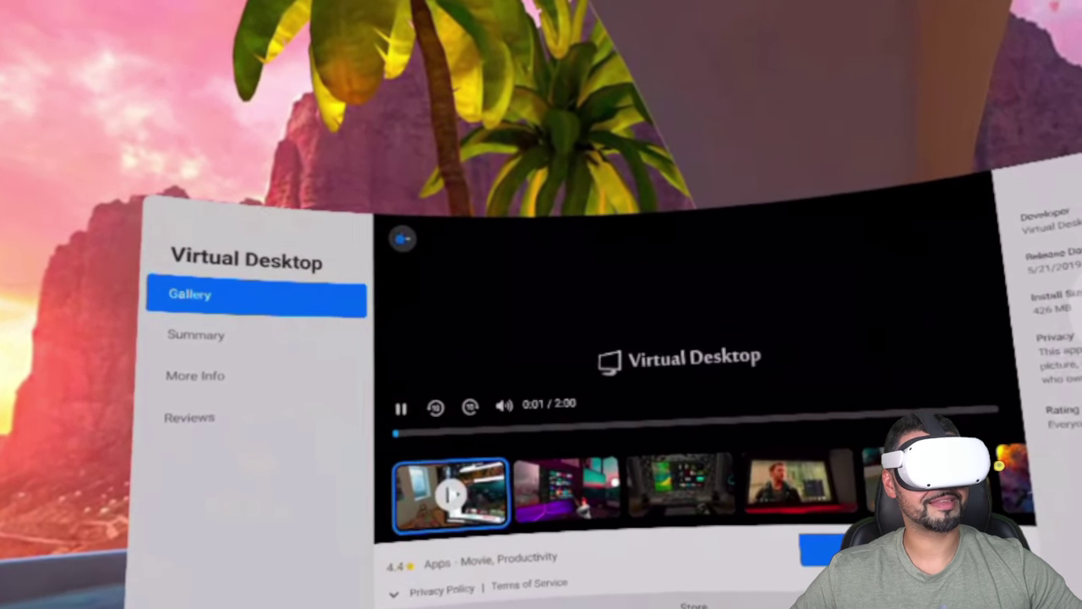
pyautogui.click(401, 240)
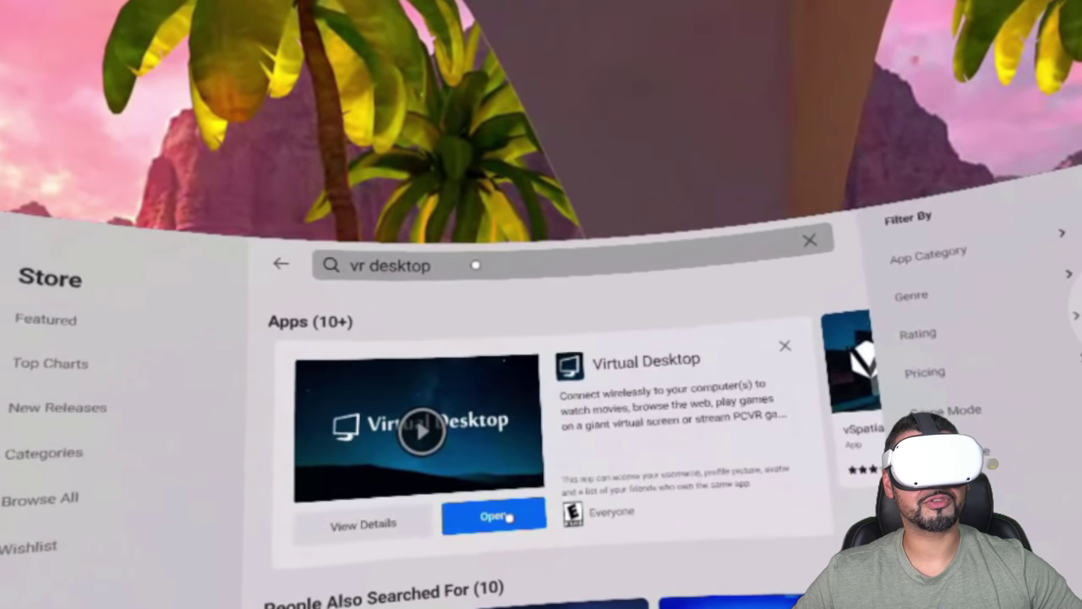
pyautogui.click(476, 264)
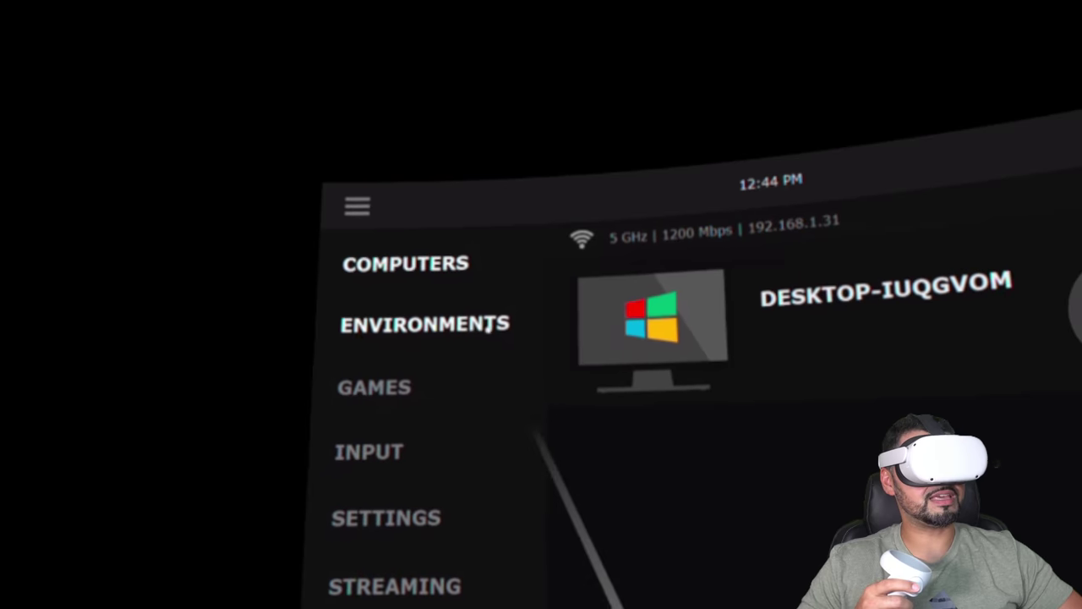
# Try the Home Cinema and Auditorium environments in Virtual Desktop, and select the Gaming Room environment
pyautogui.click(461, 326)
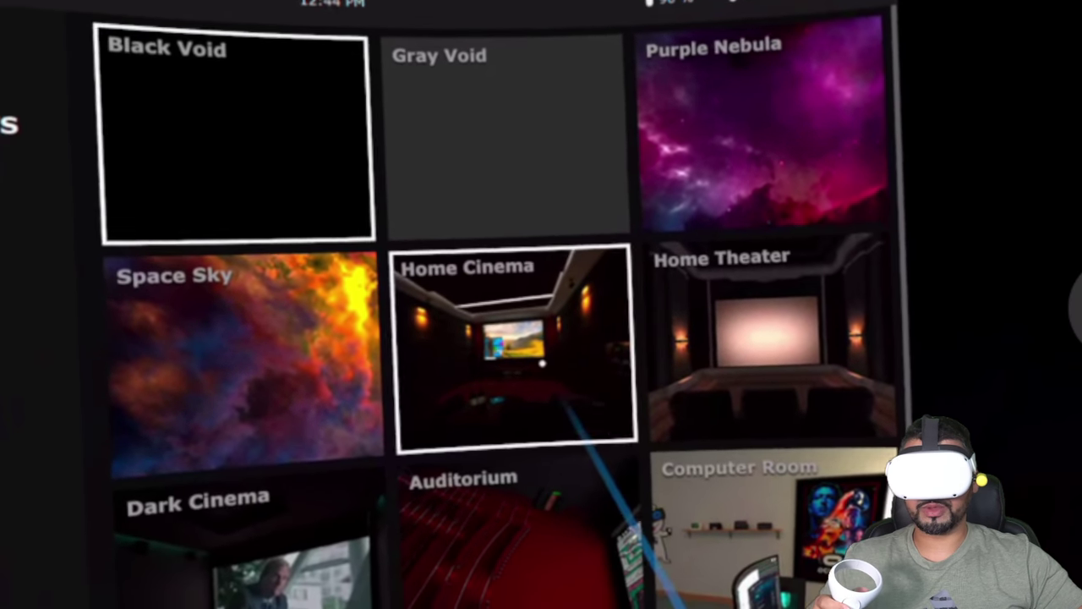
pyautogui.click(530, 384)
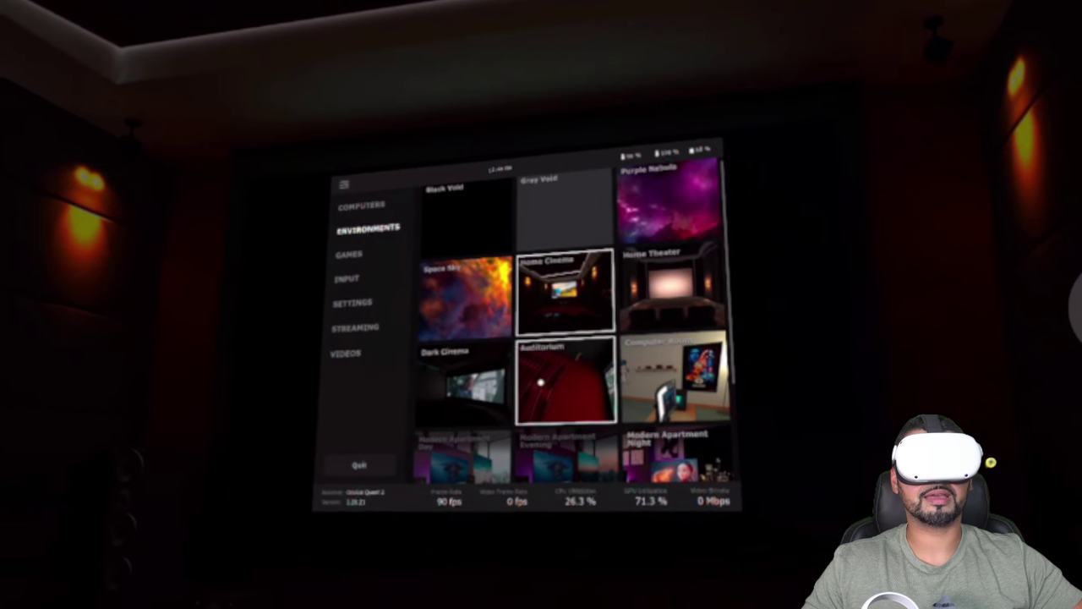
pyautogui.click(538, 388)
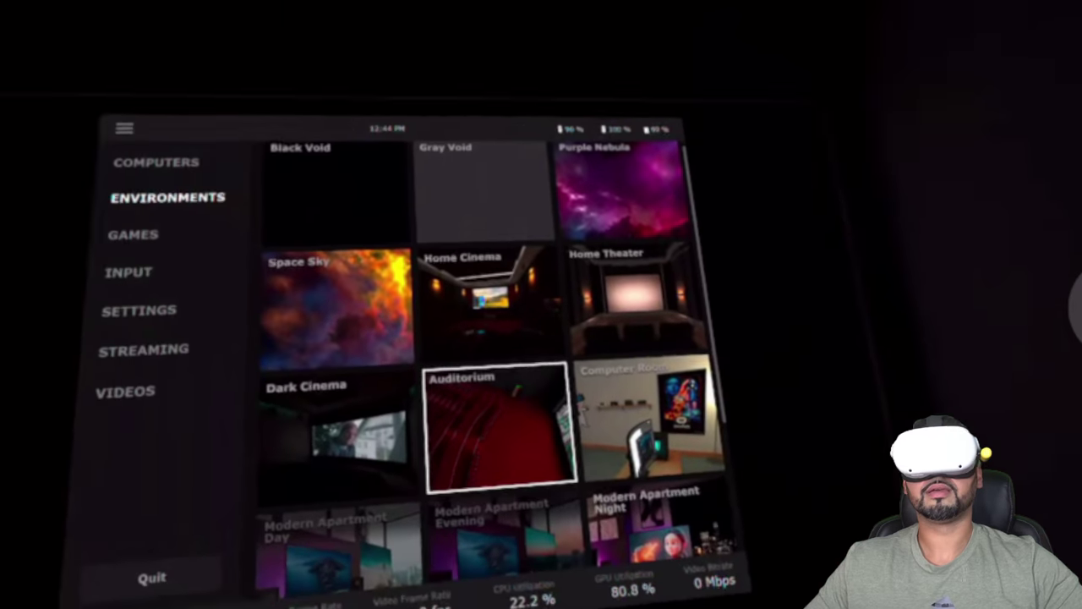
pyautogui.scroll(-5, 592, 338)
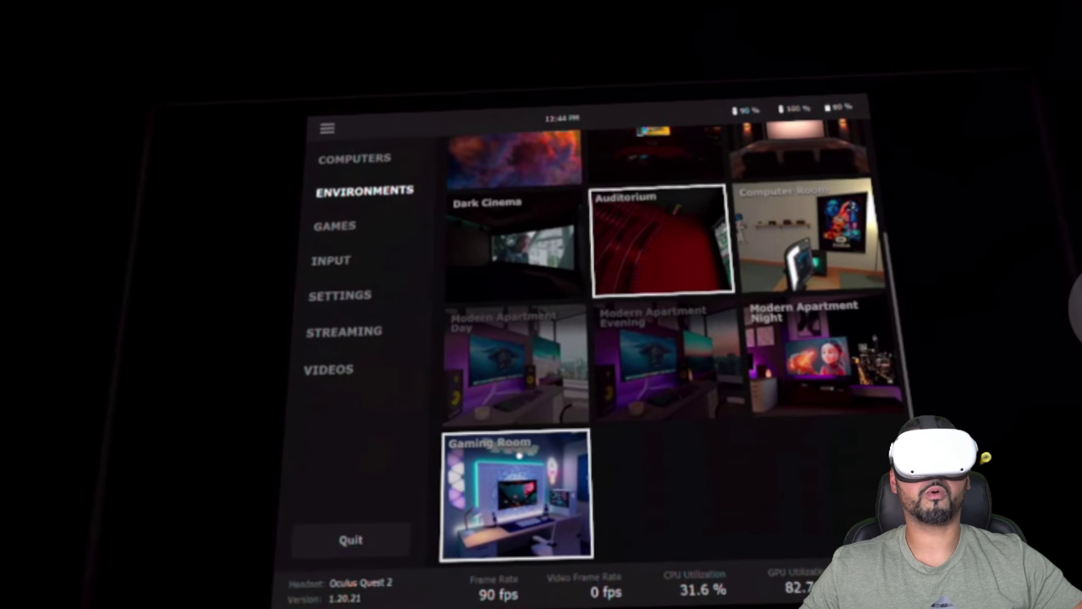
pyautogui.click(516, 482)
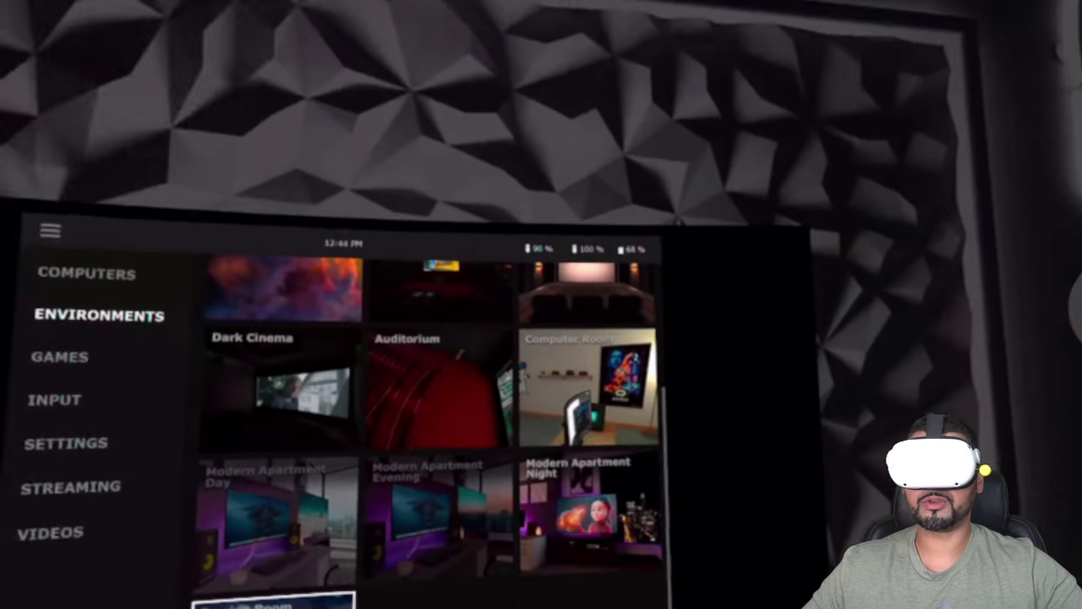
# Go to the list of available computers and connect to the Windows PC
pyautogui.scroll(5, 530, 493)
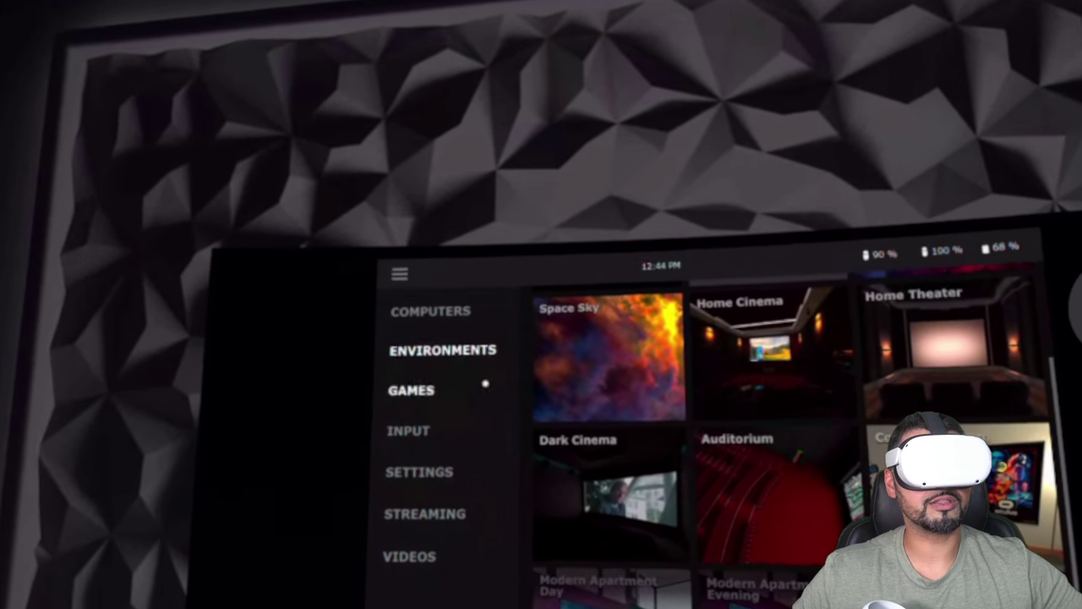
pyautogui.click(443, 331)
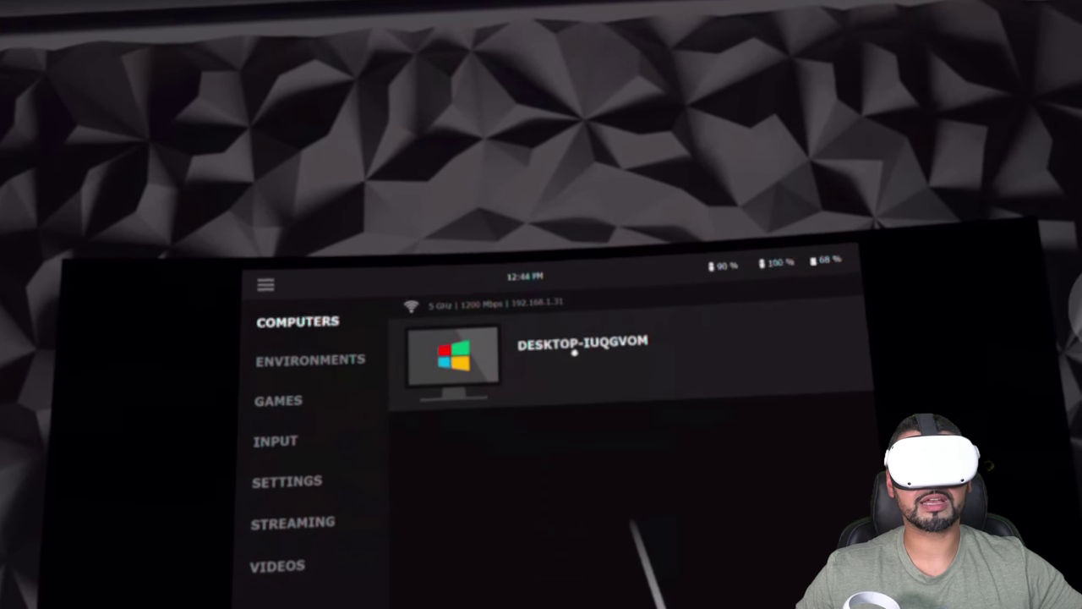
pyautogui.click(712, 366)
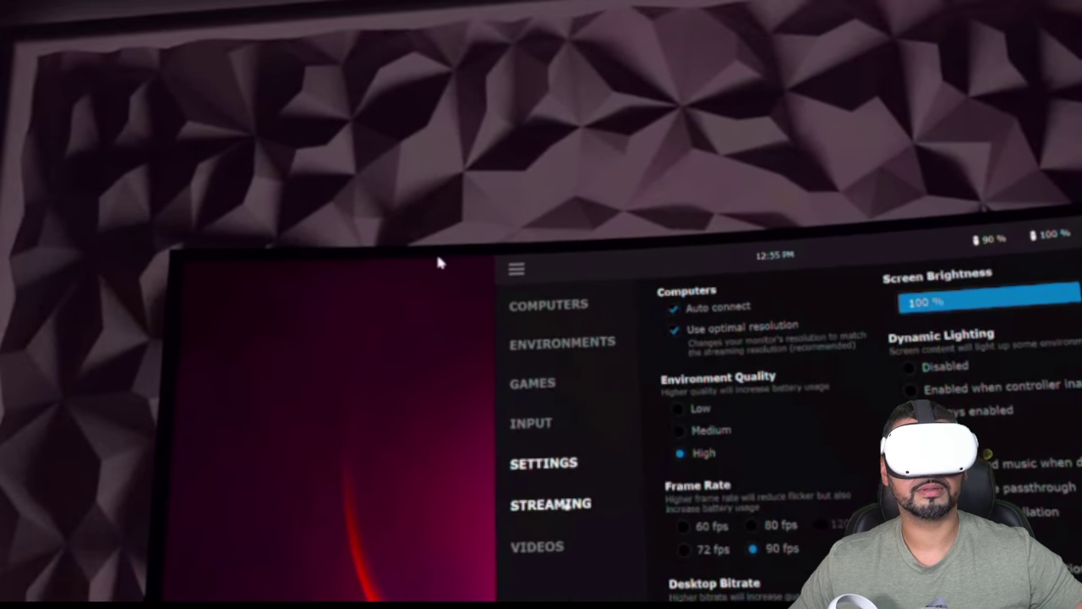
# Review Virtual Desktop's streaming, input and general settings, and return to the VR streaming options
pyautogui.click(388, 344)
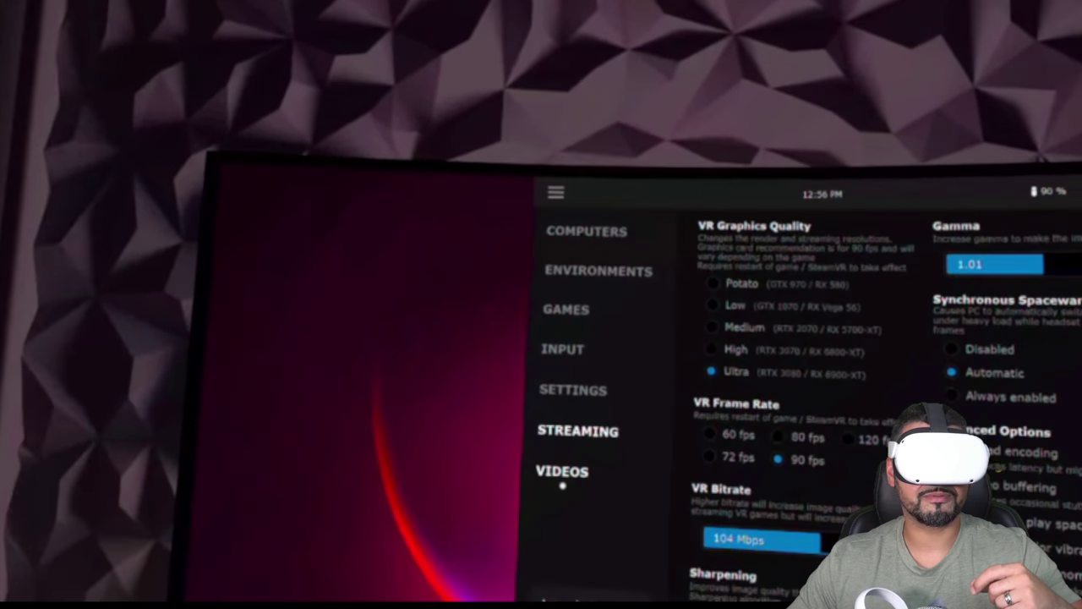
pyautogui.click(564, 422)
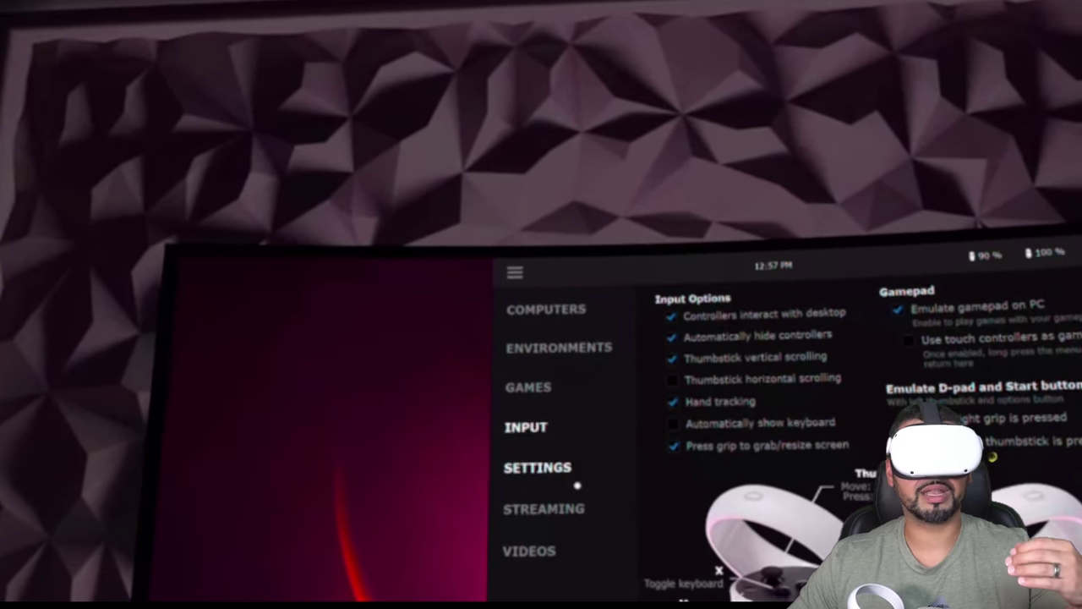
pyautogui.click(519, 465)
pyautogui.click(541, 508)
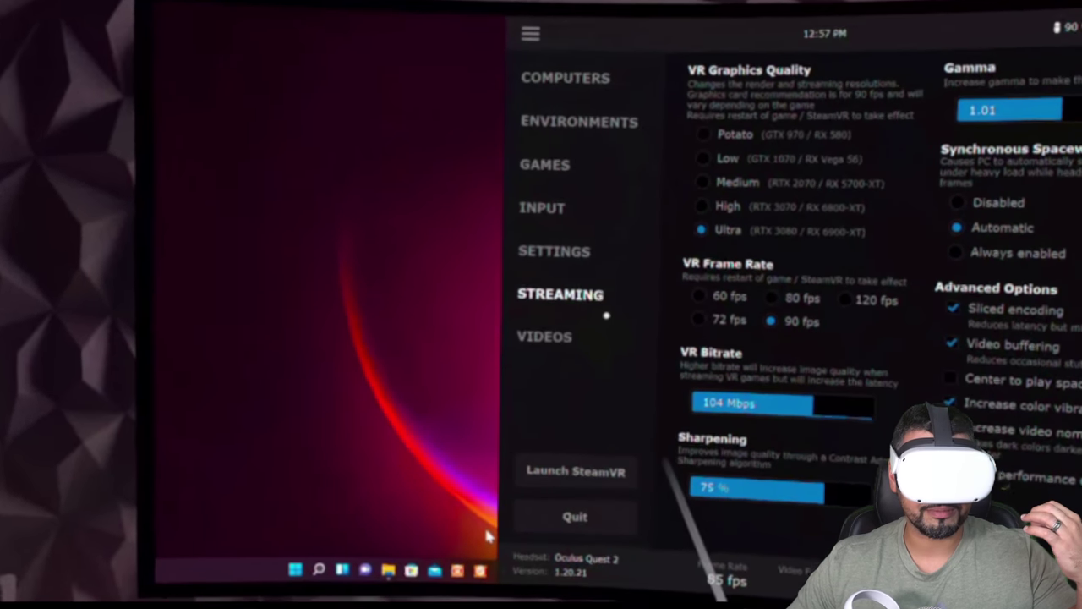